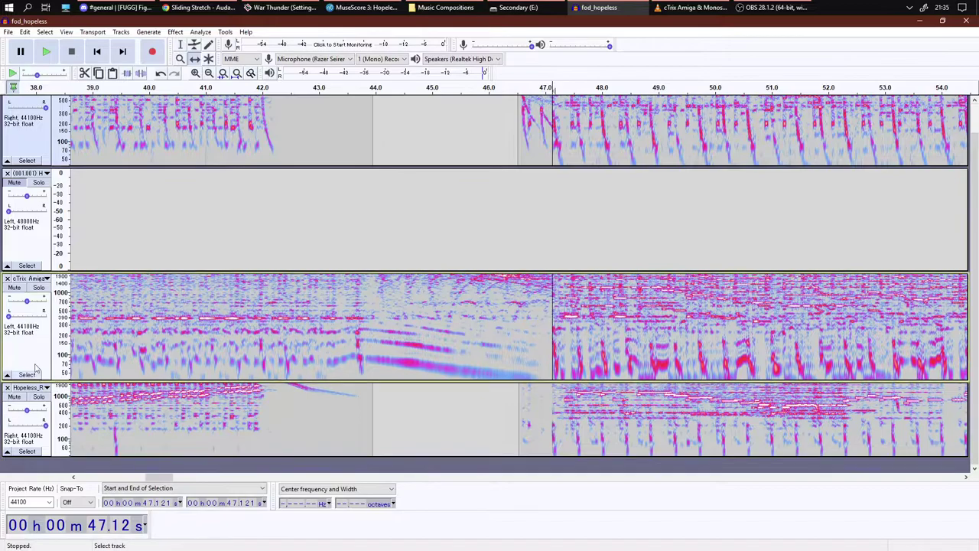
- Display the (001.001) H track as a spectrogram and compare its ending with the fod_hopeless track
{"action": "left_click_drag", "start_coordinate": [38, 166], "coordinate": [38, 162]}
{"action": "scroll", "coordinate": [37, 161], "scroll_direction": "up", "scroll_amount": 2}
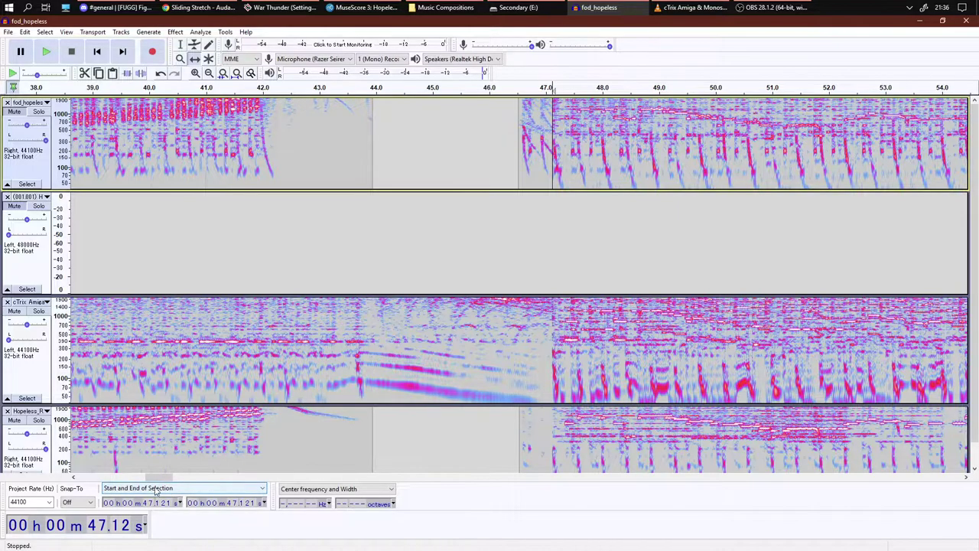
{"action": "left_click_drag", "start_coordinate": [163, 481], "coordinate": [128, 485]}
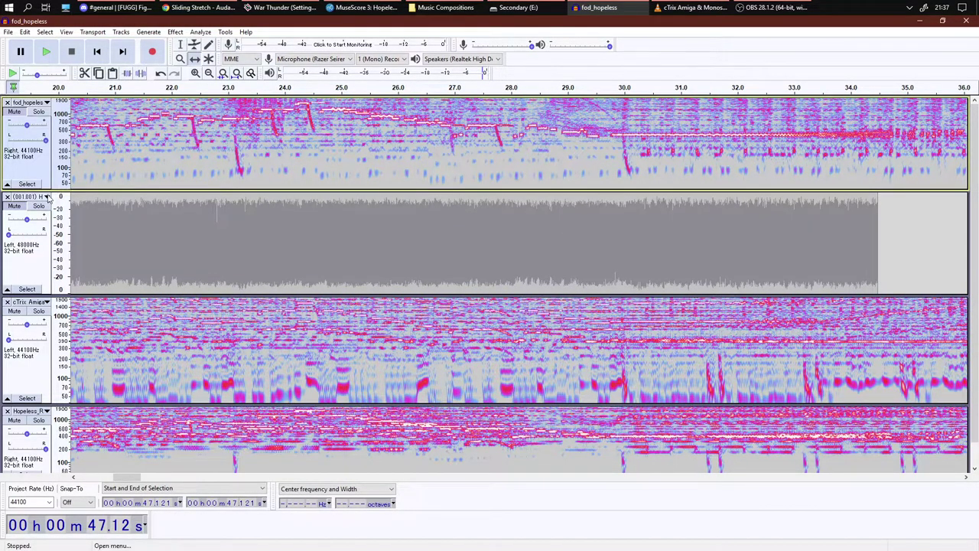
{"action": "left_click", "coordinate": [35, 197]}
{"action": "left_click", "coordinate": [63, 298]}
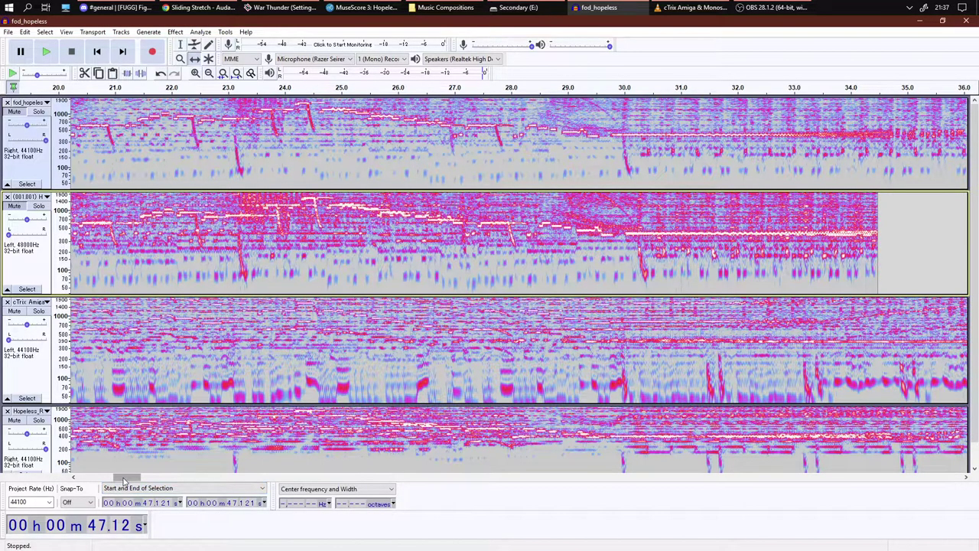
{"action": "left_click_drag", "start_coordinate": [124, 480], "coordinate": [116, 482]}
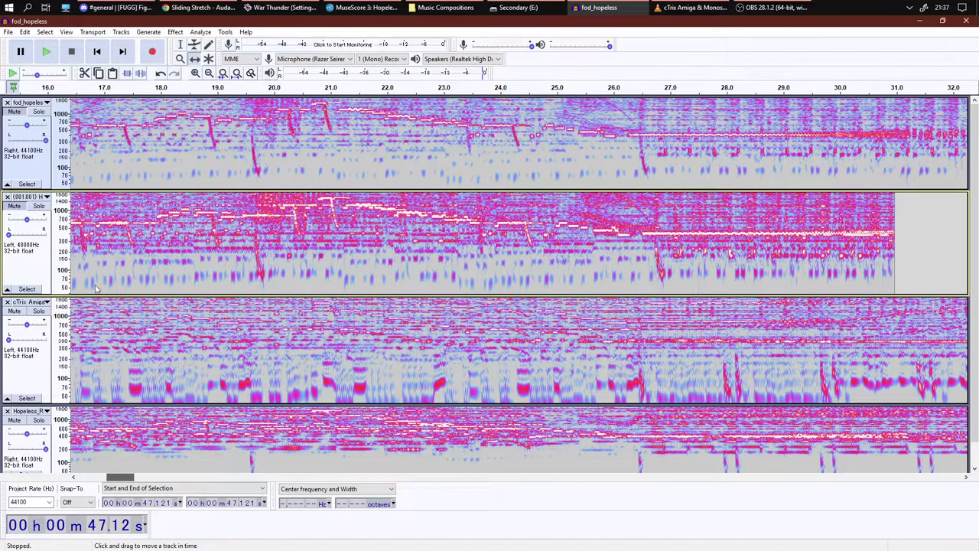
{"action": "scroll", "coordinate": [92, 268], "scroll_direction": "left", "scroll_amount": 2}
- Switch the (001.001) H and Hopeless_R tracks to waveform view and mute the Hopeless_R track
{"action": "left_click", "coordinate": [34, 198]}
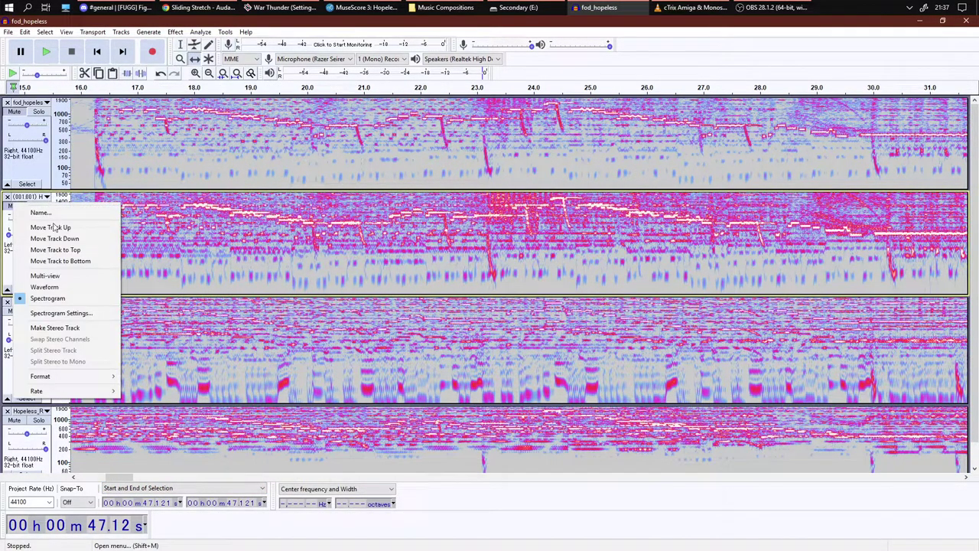
{"action": "left_click", "coordinate": [66, 287]}
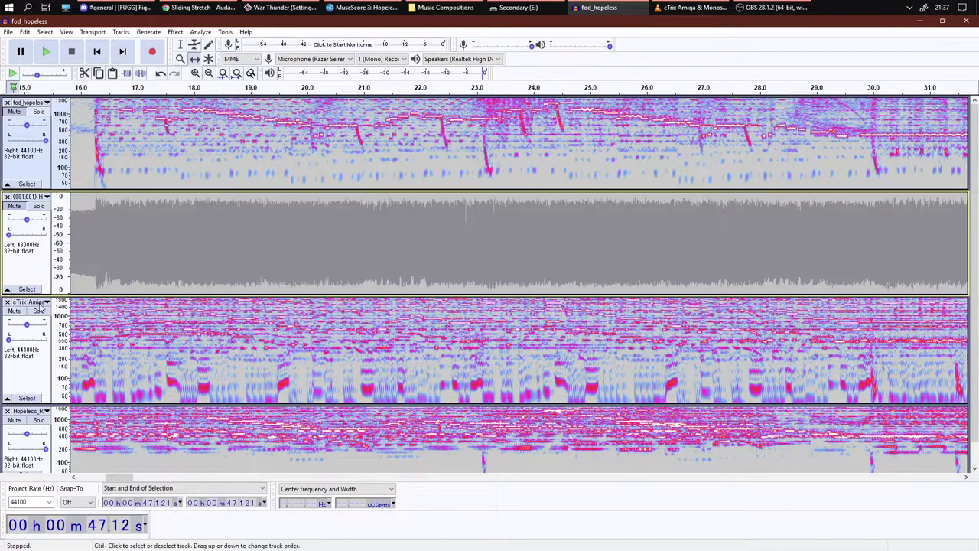
{"action": "left_click", "coordinate": [47, 412]}
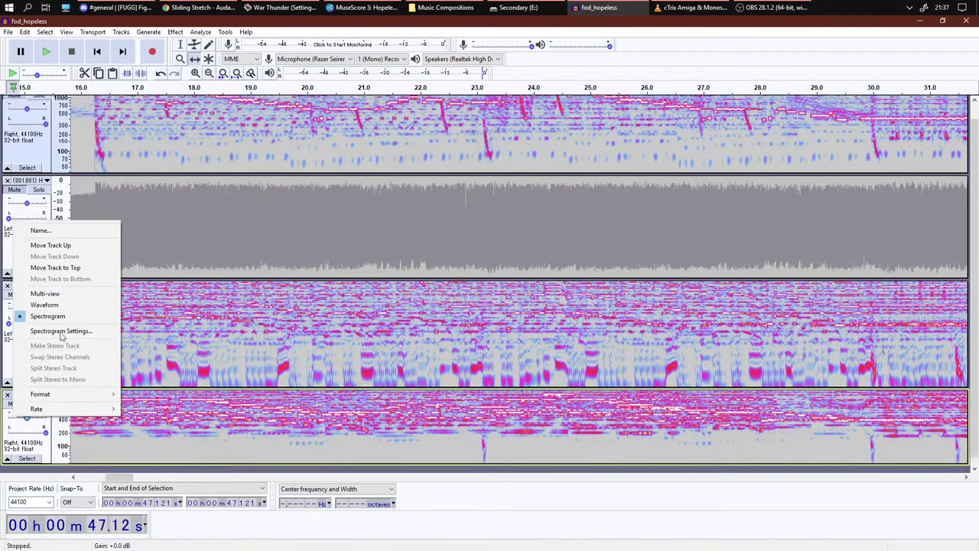
{"action": "left_click", "coordinate": [60, 308]}
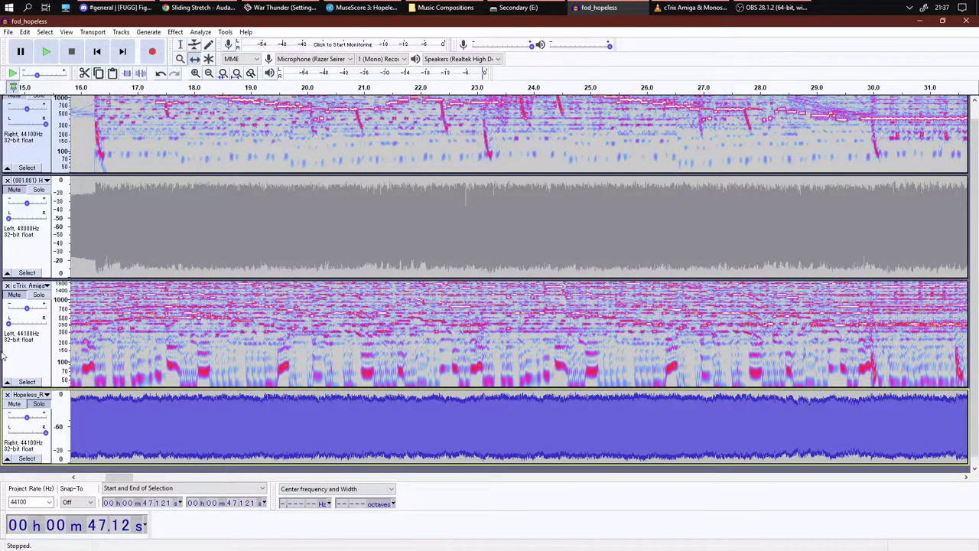
{"action": "left_click", "coordinate": [14, 403]}
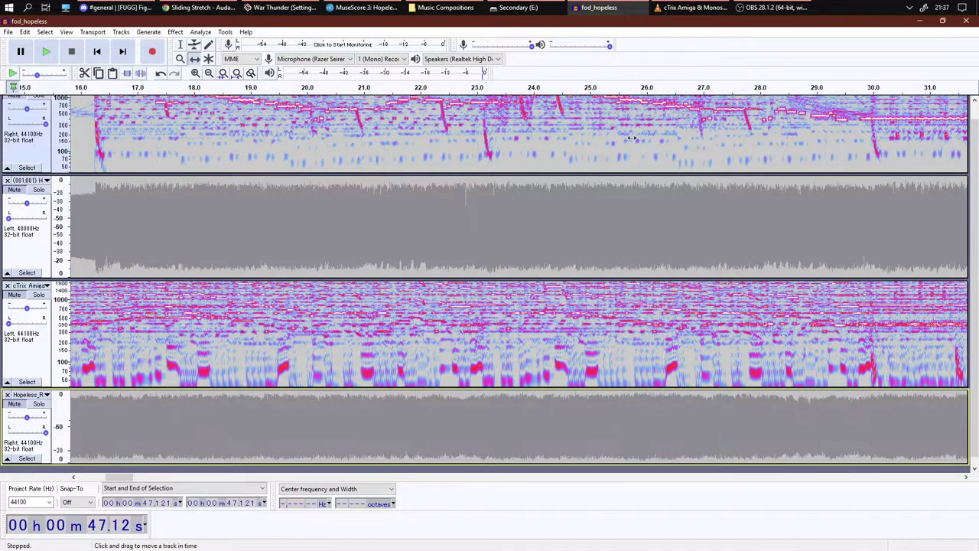
- Switch to MuseScore and select bar 3 of the lower Piano part, at the cTrix Intro/1 rehearsal mark of Hopeless_Romantic
{"action": "left_click", "coordinate": [676, 7]}
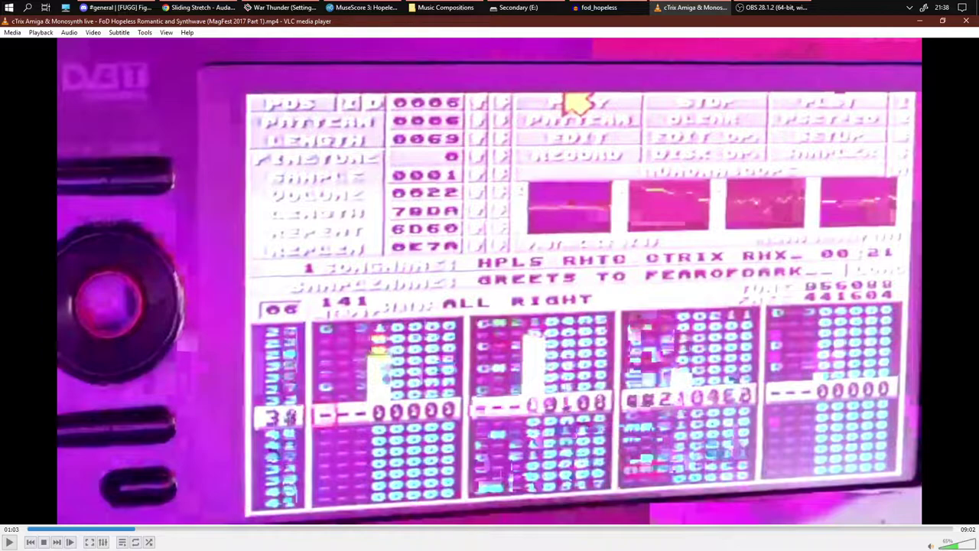
{"action": "left_click", "coordinate": [365, 7]}
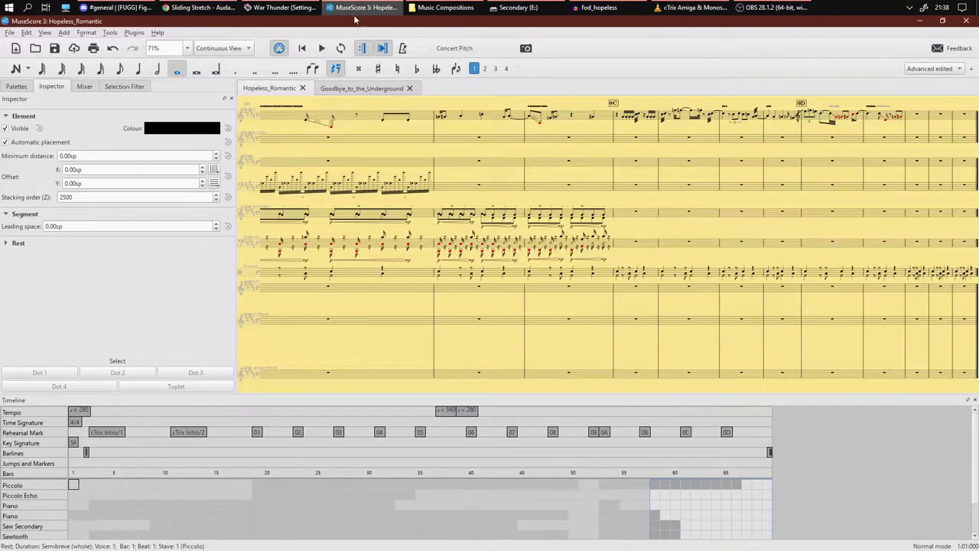
{"action": "left_click_drag", "start_coordinate": [446, 345], "coordinate": [488, 349]}
{"action": "scroll", "coordinate": [457, 354], "scroll_direction": "down", "scroll_amount": 2, "text": "ctrl"}
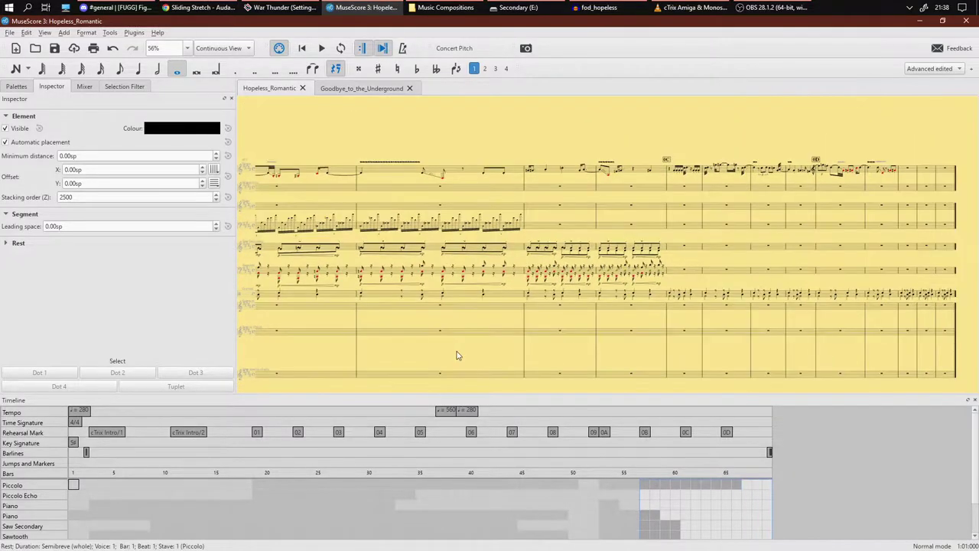
{"action": "left_click", "coordinate": [89, 516]}
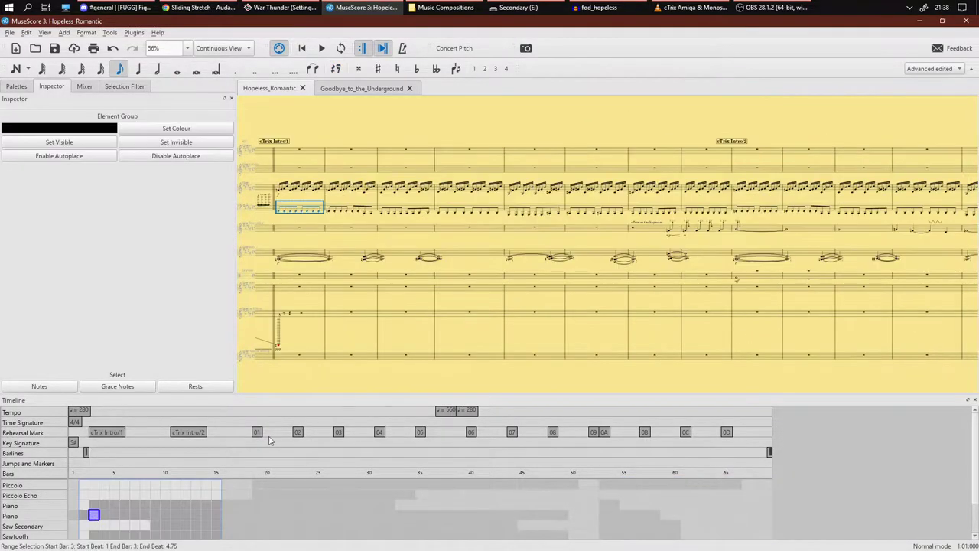
{"action": "left_click_drag", "start_coordinate": [300, 341], "coordinate": [313, 321]}
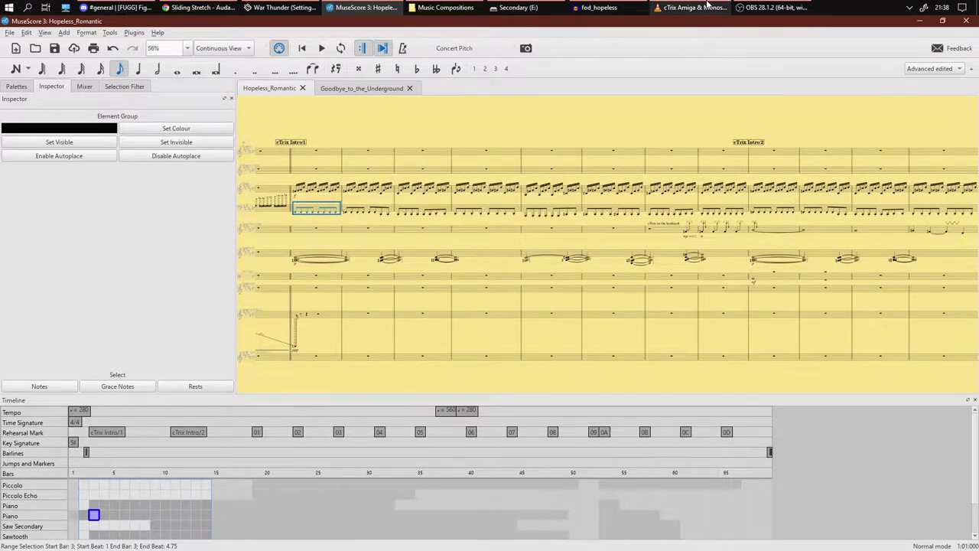
- Play the Hopeless_Romantic score from bar 3 and stop playback shortly after rehearsal mark 06
{"action": "left_click", "coordinate": [773, 7]}
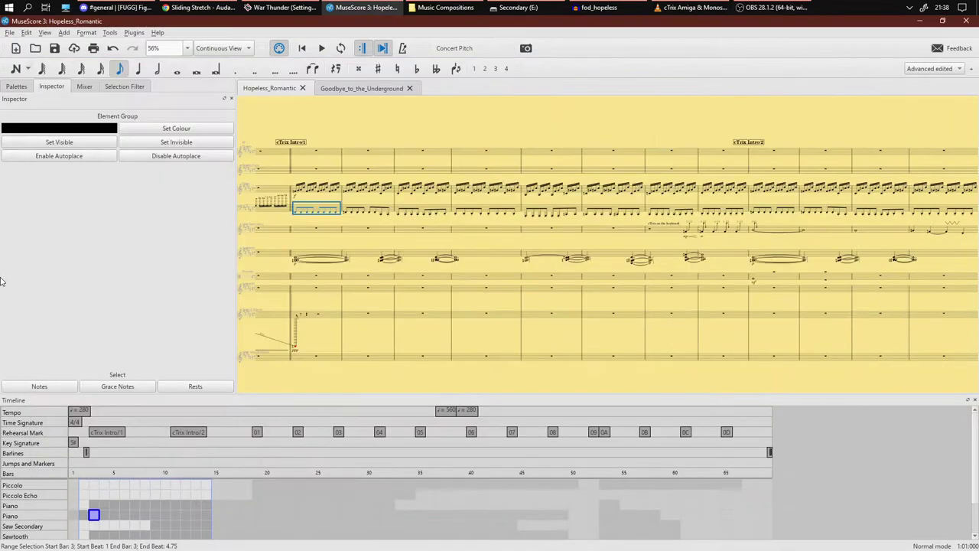
{"action": "left_click", "coordinate": [204, 36]}
{"action": "left_click", "coordinate": [315, 52]}
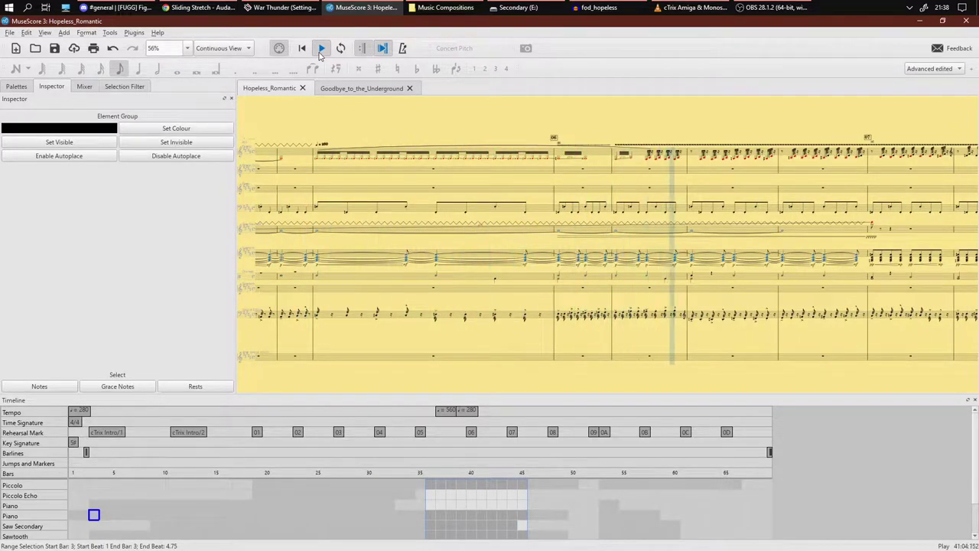
{"action": "left_click", "coordinate": [321, 49]}
{"action": "left_click", "coordinate": [773, 7]}
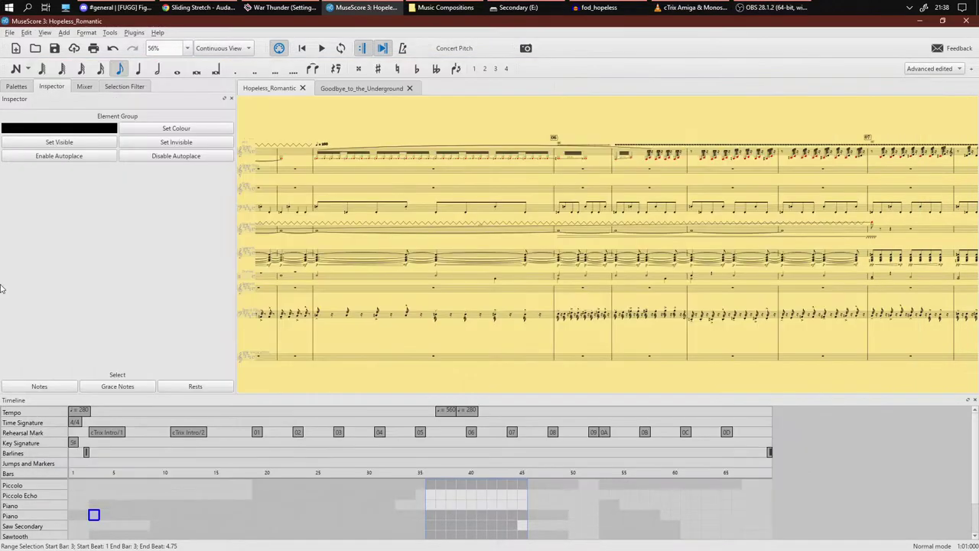
- Examine the passage between rehearsal marks 03 and 04 of the Hopeless_Romantic score
{"action": "left_click", "coordinate": [3, 289]}
{"action": "left_click_drag", "start_coordinate": [310, 384], "coordinate": [734, 399]}
{"action": "left_click_drag", "start_coordinate": [372, 343], "coordinate": [714, 357]}
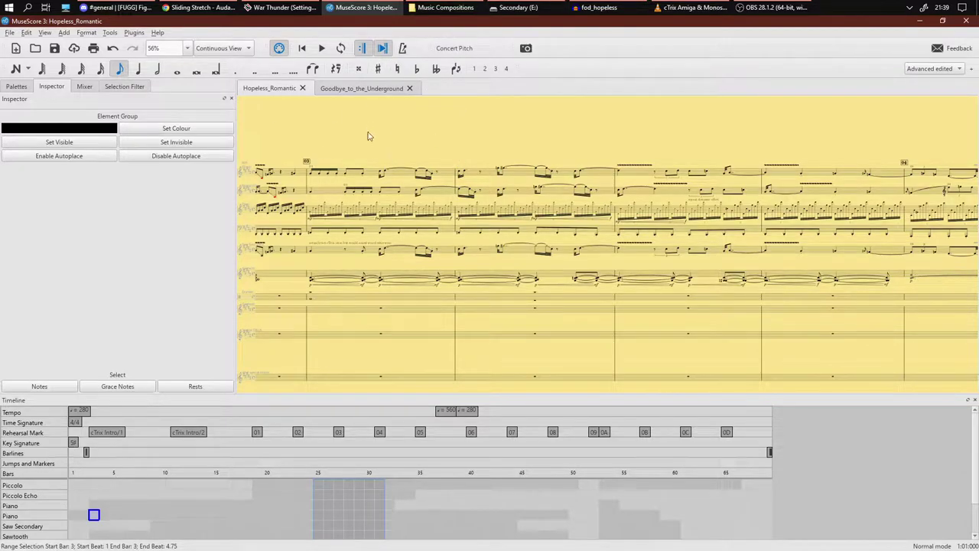
{"action": "left_click_drag", "start_coordinate": [377, 131], "coordinate": [392, 132]}
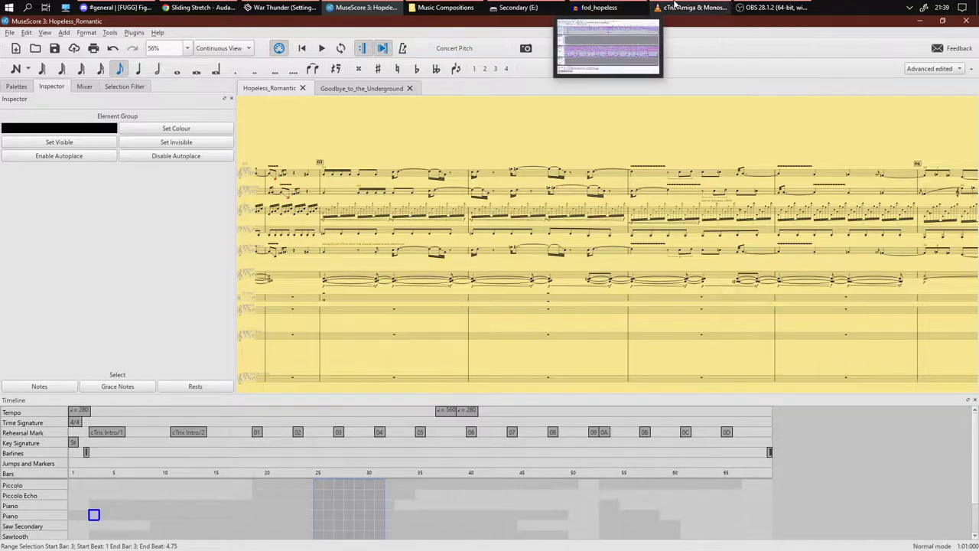
- Close the VLC video and MuseScore, and return to the fod_hopeless project in Audacity
{"action": "left_click", "coordinate": [677, 7]}
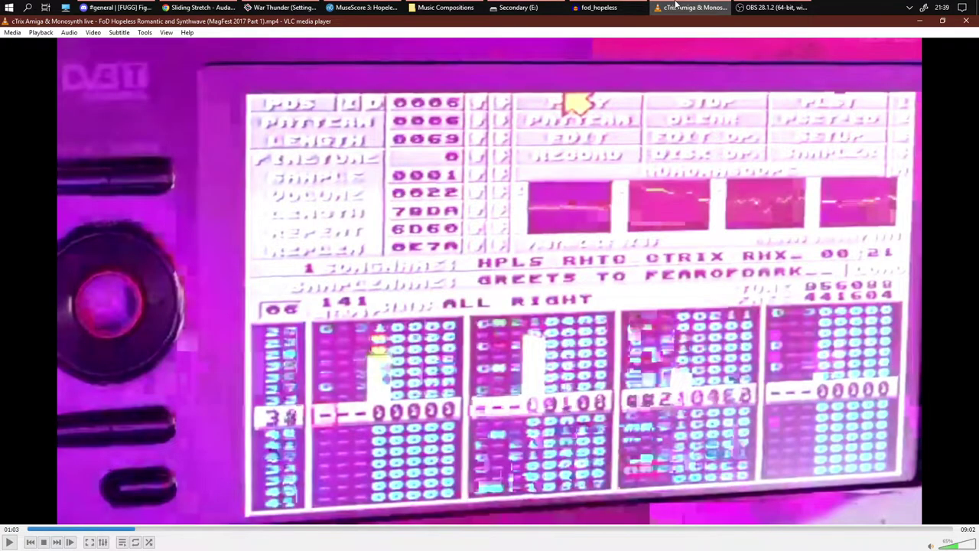
{"action": "left_click", "coordinate": [966, 21]}
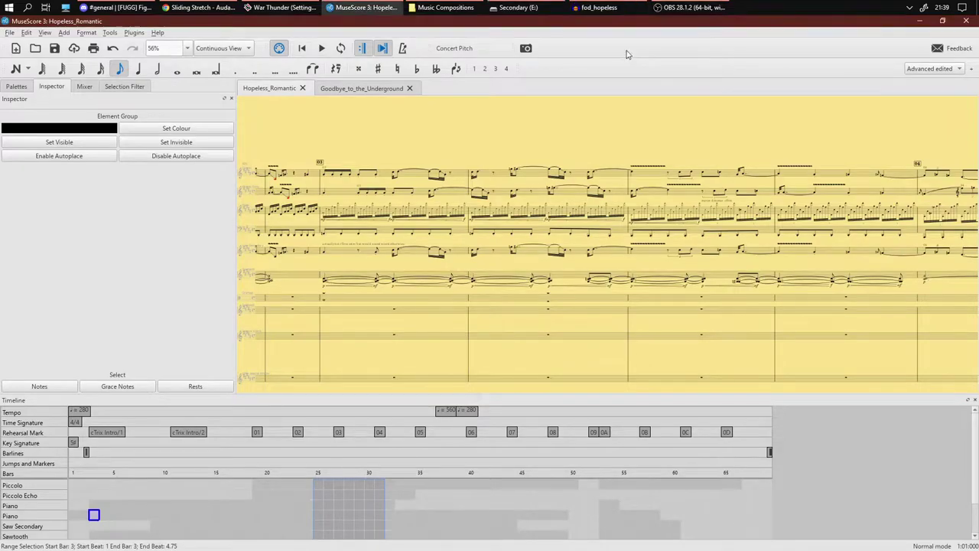
{"action": "left_click", "coordinate": [967, 22]}
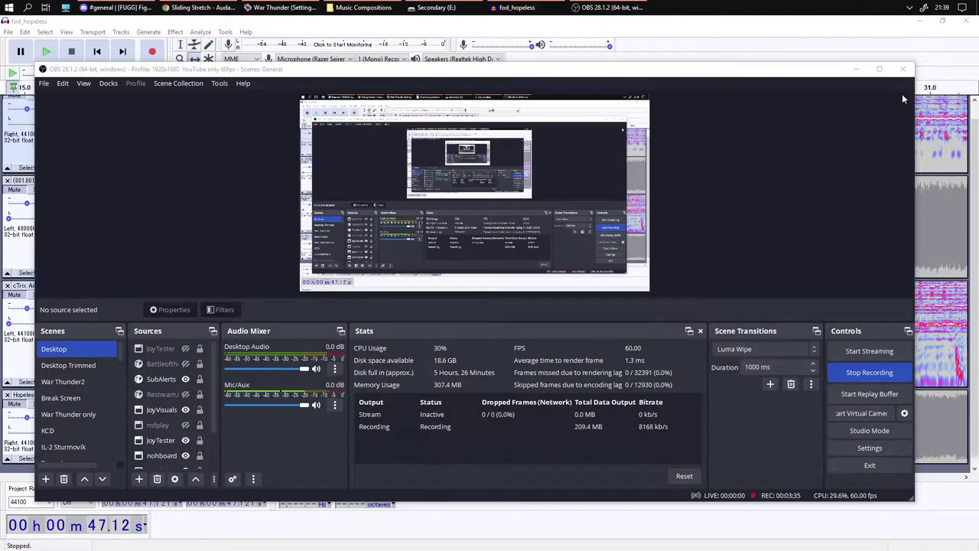
{"action": "left_click", "coordinate": [788, 55]}
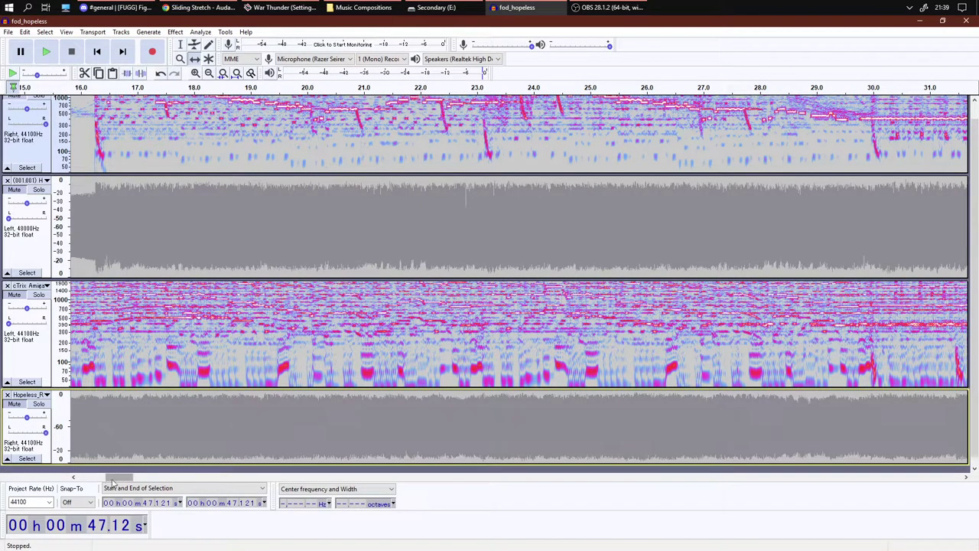
- Go to the start of the project and display the cTrix Amiga track as a waveform
{"action": "left_click_drag", "start_coordinate": [111, 482], "coordinate": [86, 480]}
{"action": "scroll", "coordinate": [4, 371], "scroll_direction": "left", "scroll_amount": 2}
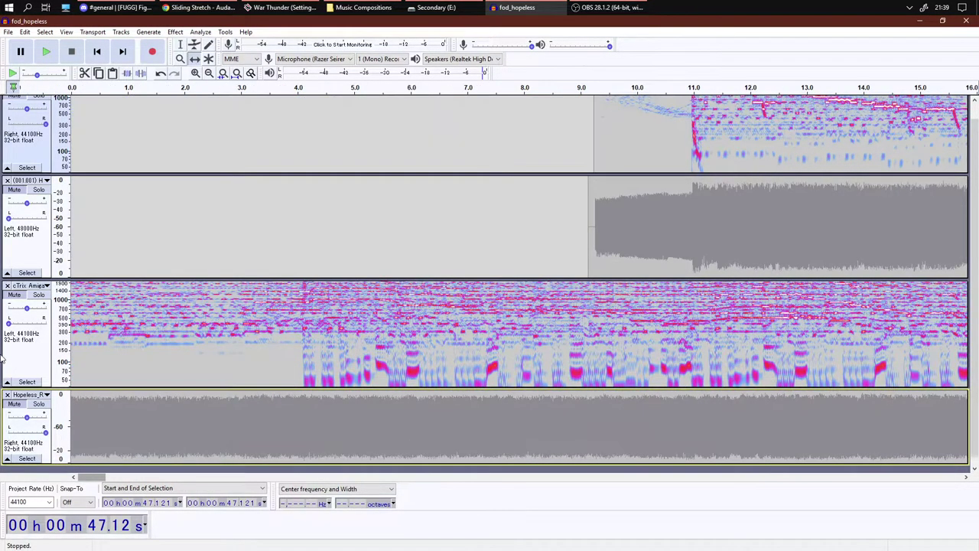
{"action": "left_click", "coordinate": [46, 286]}
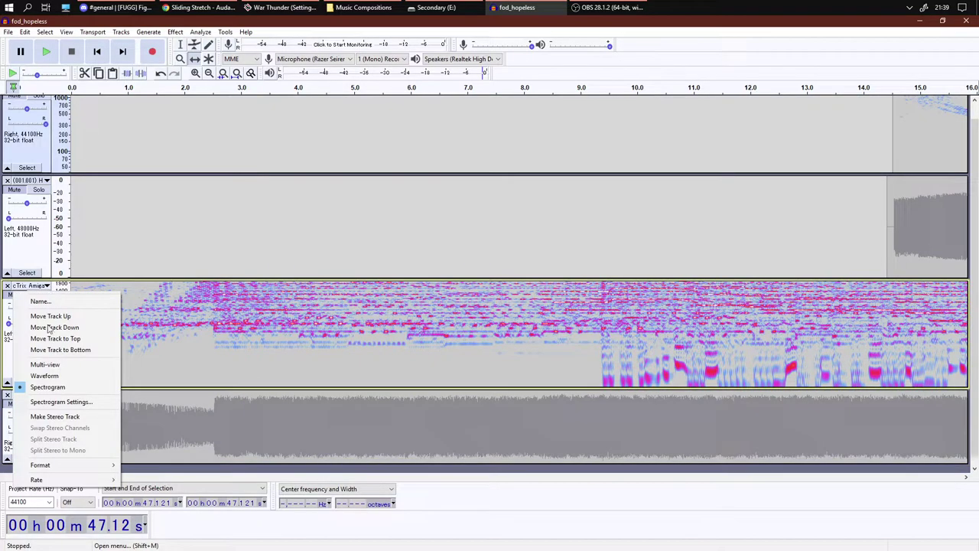
{"action": "left_click", "coordinate": [42, 376]}
{"action": "scroll", "coordinate": [3, 239], "scroll_direction": "up", "scroll_amount": 1}
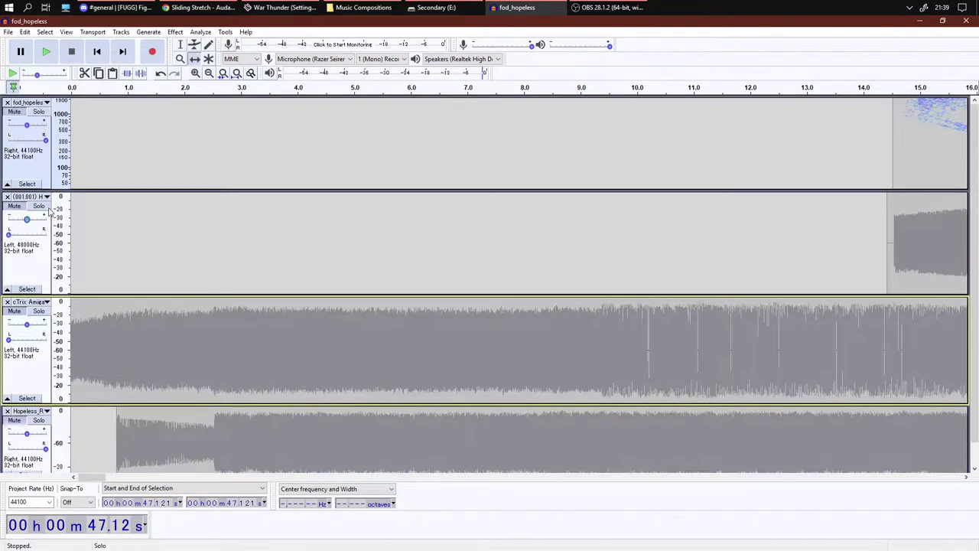
- Display the (001.001) H track as a spectrogram and unmute the two uppermost tracks
{"action": "left_click", "coordinate": [29, 196]}
{"action": "left_click", "coordinate": [69, 298]}
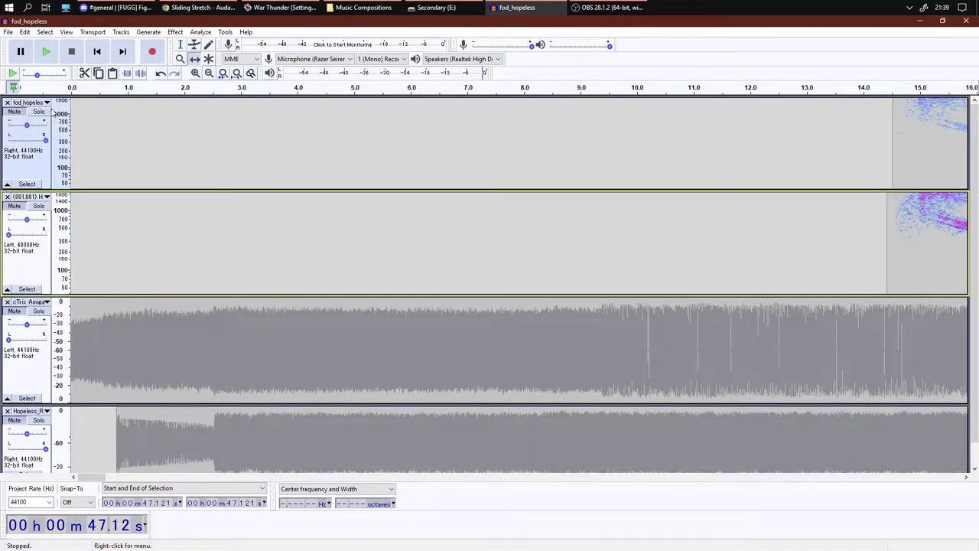
{"action": "left_click", "coordinate": [29, 103]}
{"action": "left_click", "coordinate": [3, 243]}
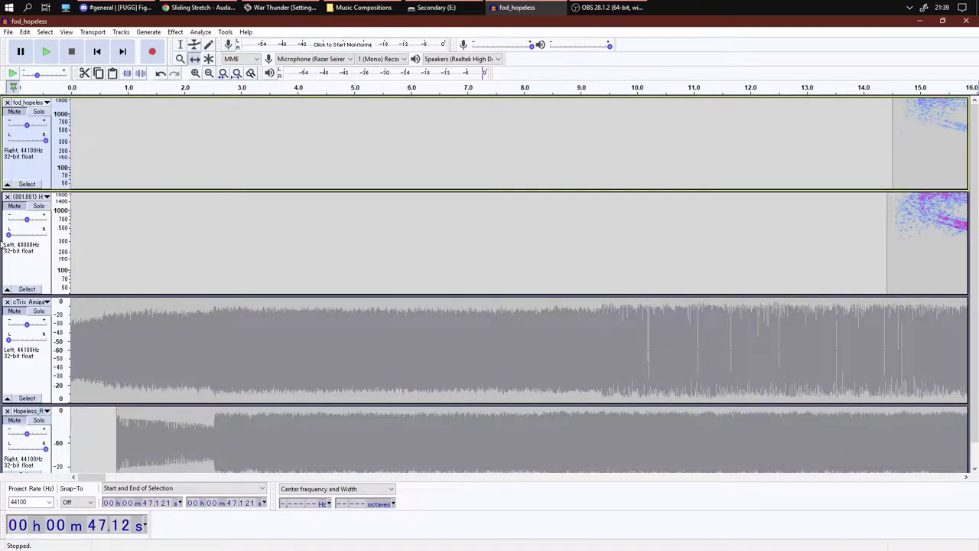
{"action": "left_click", "coordinate": [39, 206]}
{"action": "mouse_move", "coordinate": [27, 124]}
{"action": "left_mouse_down"}
{"action": "mouse_move", "coordinate": [15, 123]}
{"action": "mouse_move", "coordinate": [40, 131]}
{"action": "mouse_move", "coordinate": [28, 126]}
{"action": "left_mouse_up"}
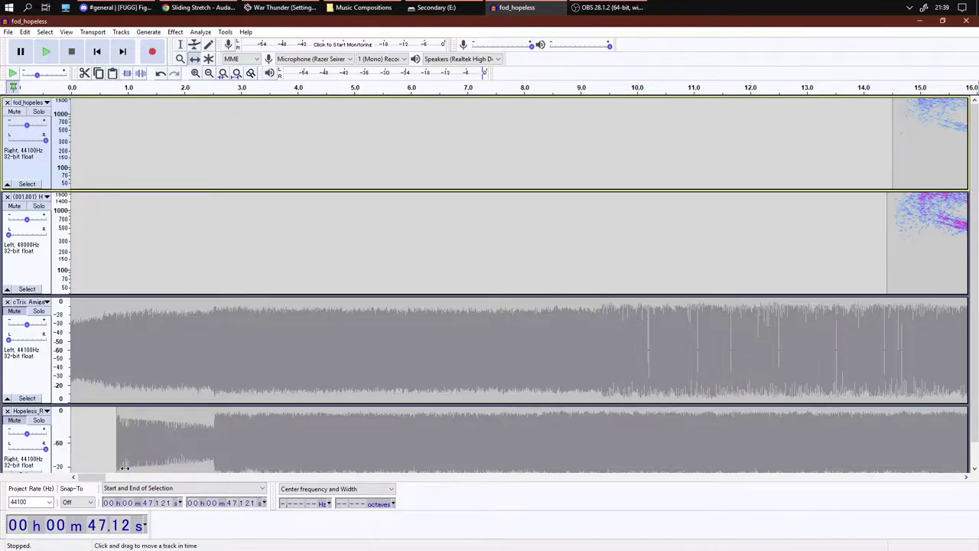
- Place the cursor at about 14.5 s in the (001.001) H track, play briefly from there, and stop
{"action": "left_click_drag", "start_coordinate": [98, 479], "coordinate": [109, 480]}
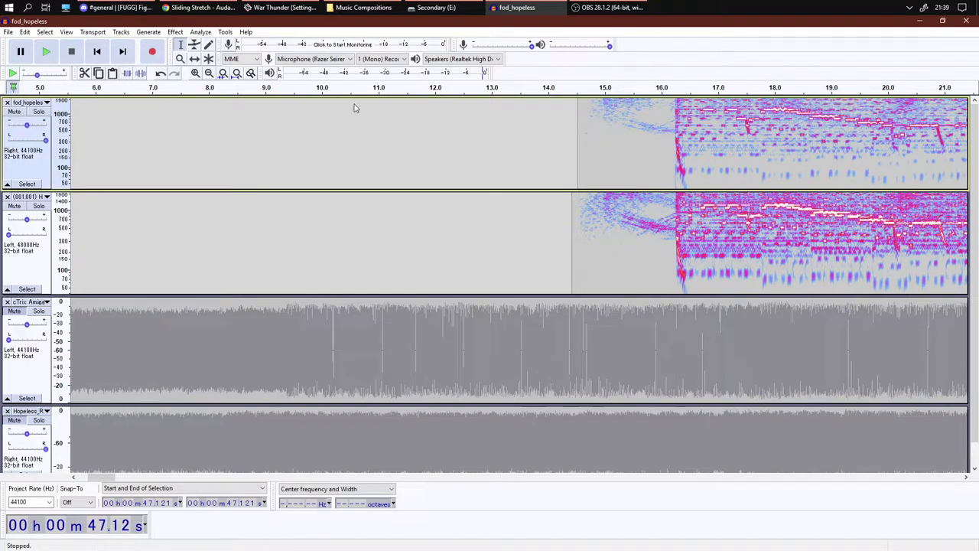
{"action": "left_click", "coordinate": [578, 218]}
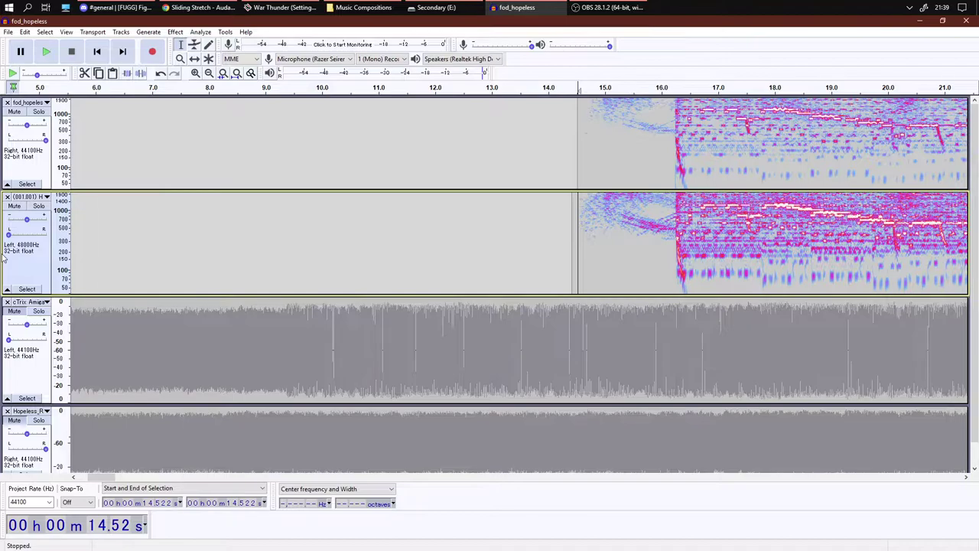
{"action": "left_click", "coordinate": [47, 51]}
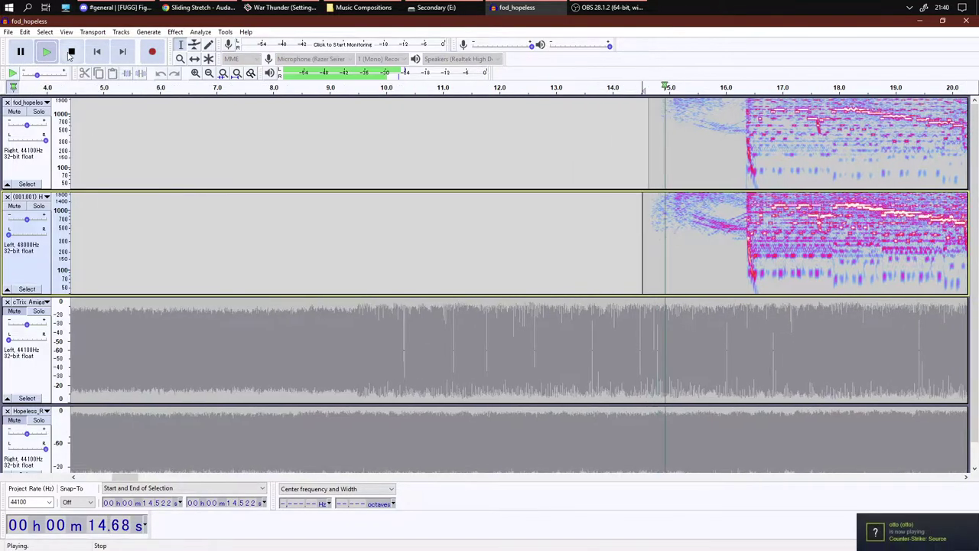
{"action": "left_click", "coordinate": [71, 51]}
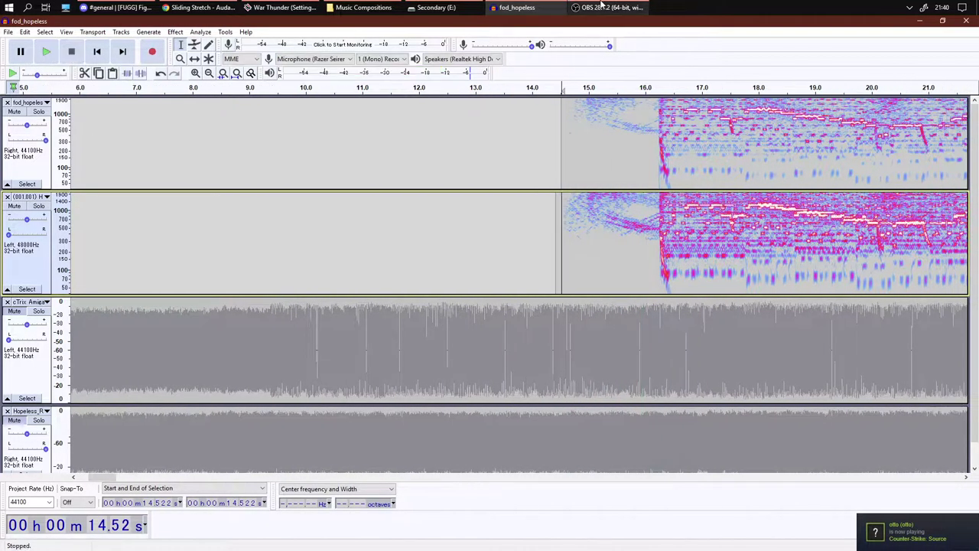
- Play the fod_hopeless and (001.001) H tracks together again from the 14.5 s cursor position to compare them
{"action": "left_click", "coordinate": [587, 7]}
{"action": "left_click", "coordinate": [593, 9]}
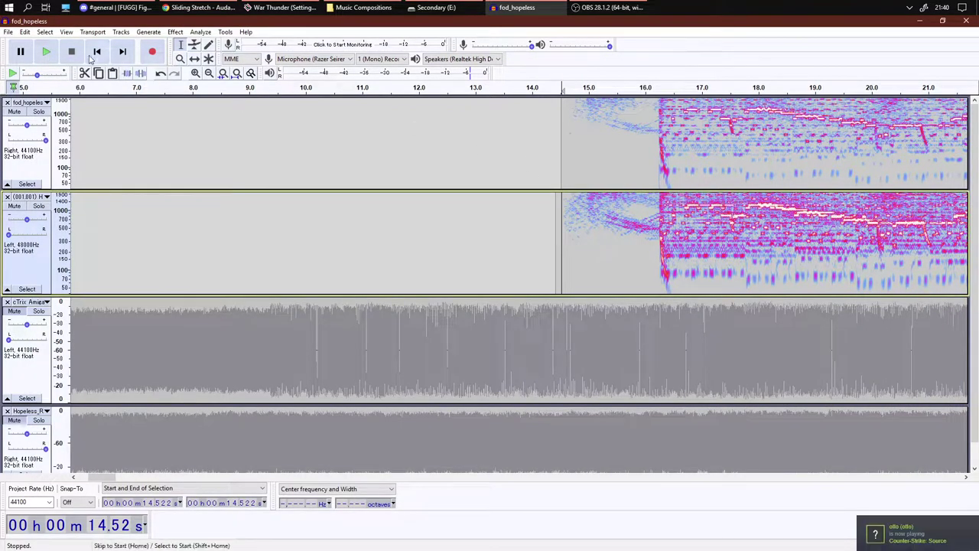
{"action": "left_click", "coordinate": [46, 51]}
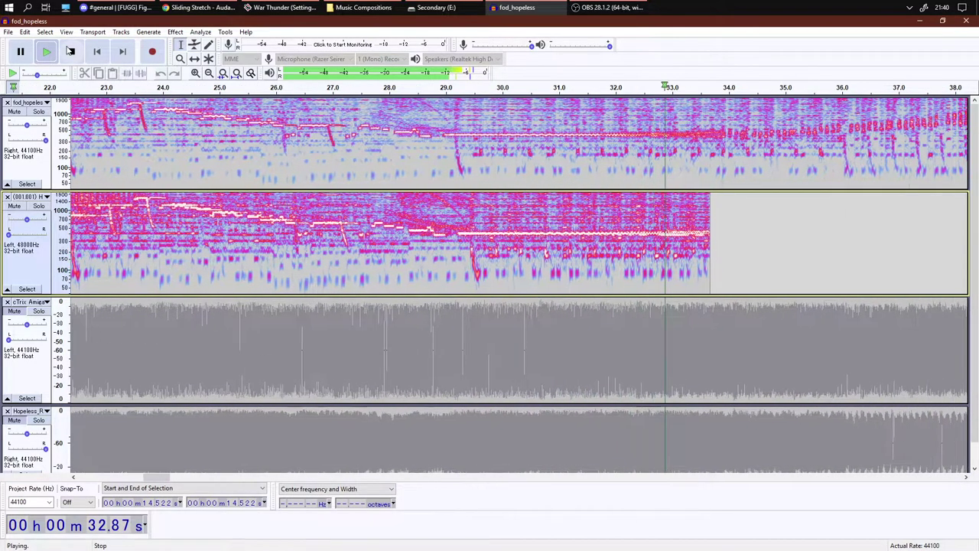
- Stop the joint playback, switch to OBS to have the Mic/Aux source unmuted, and return to Audacity
{"action": "left_click", "coordinate": [70, 50]}
{"action": "left_click", "coordinate": [436, 7]}
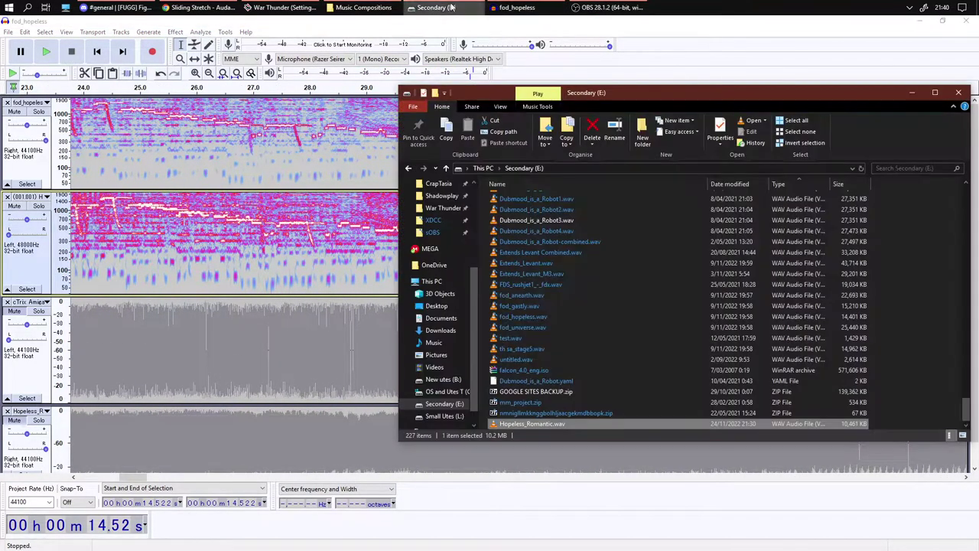
{"action": "left_click", "coordinate": [602, 6]}
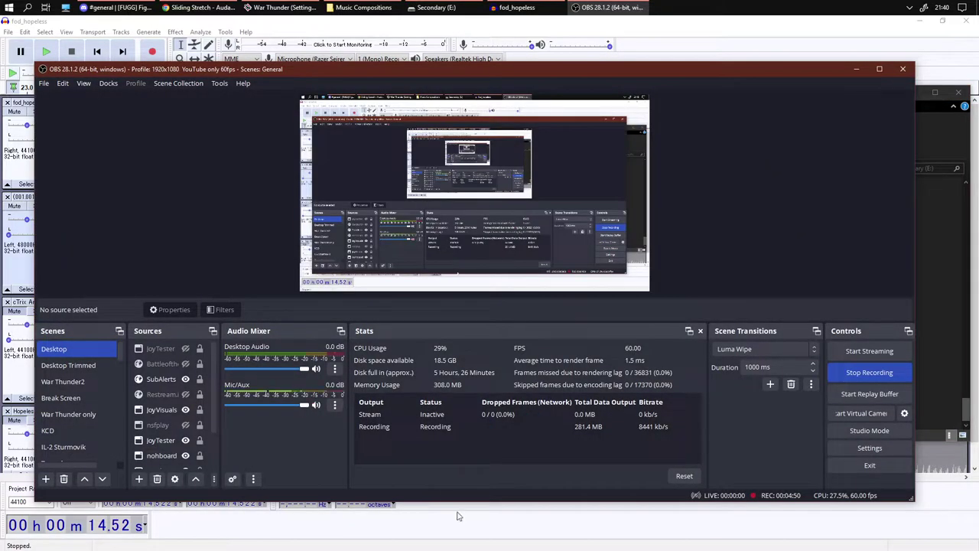
{"action": "left_click", "coordinate": [441, 503]}
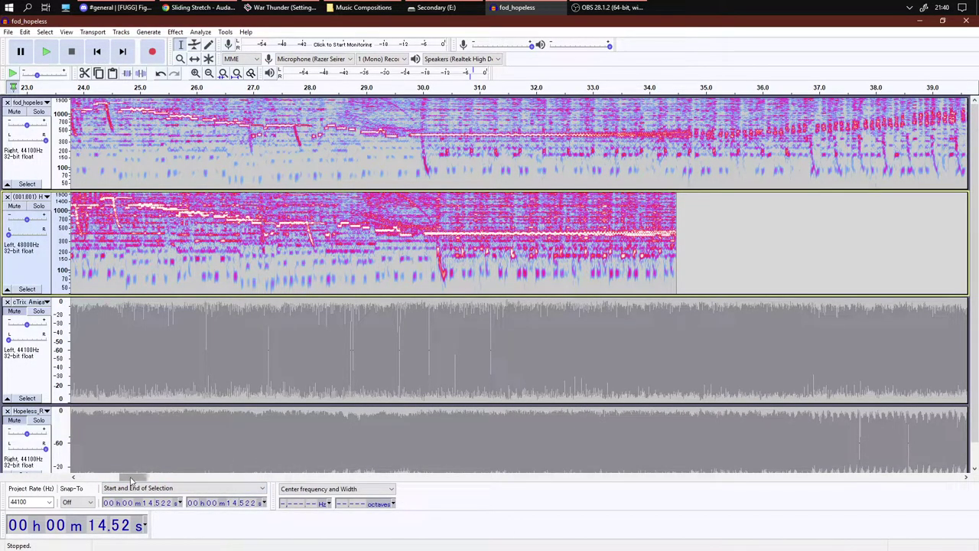
- Examine the melody line in the (001.001) H spectrogram by marking successive points up to about 27.8 s
{"action": "scroll", "coordinate": [132, 480], "scroll_direction": "left", "scroll_amount": 2}
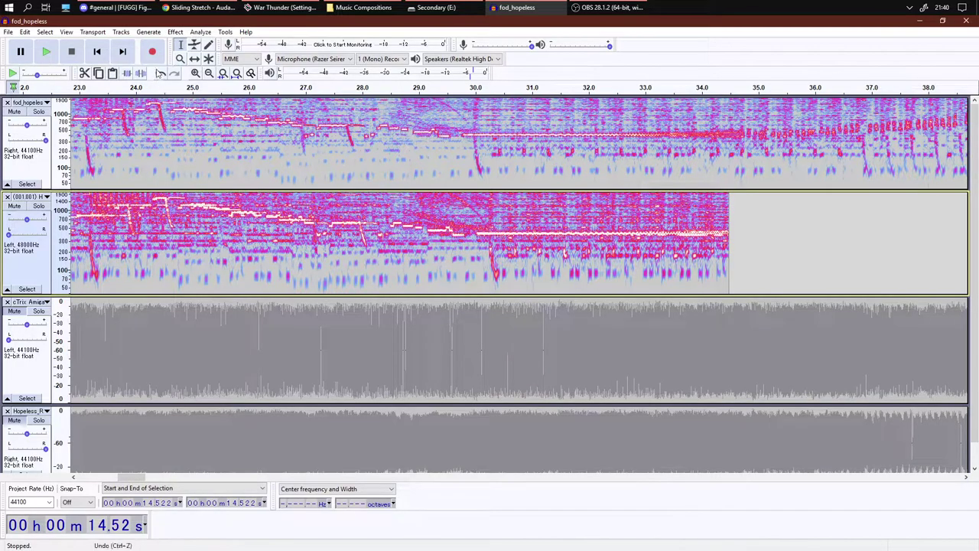
{"action": "left_click", "coordinate": [162, 220]}
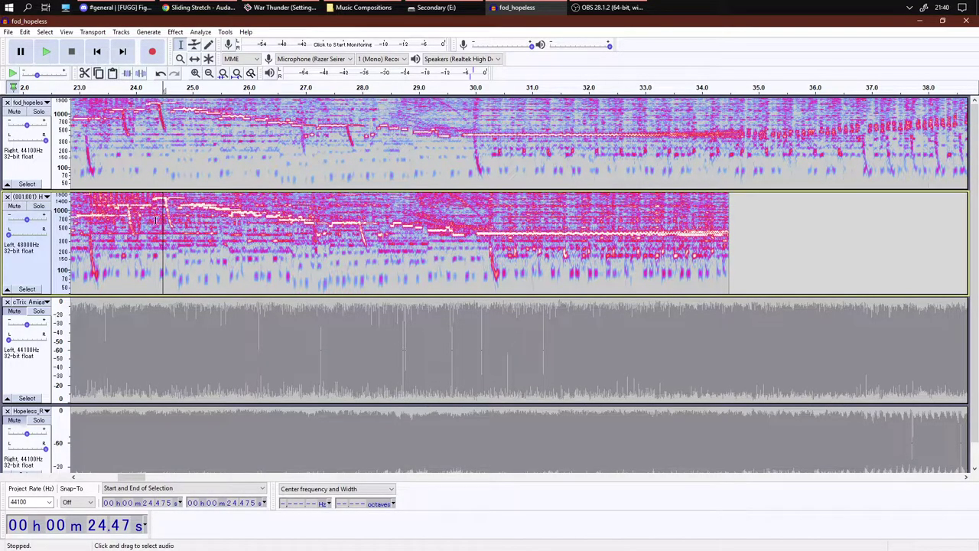
{"action": "left_click", "coordinate": [117, 216]}
{"action": "left_click", "coordinate": [127, 218]}
{"action": "left_click", "coordinate": [151, 219]}
{"action": "left_click", "coordinate": [201, 225]}
{"action": "left_click", "coordinate": [232, 222]}
{"action": "left_click", "coordinate": [285, 226]}
{"action": "left_click", "coordinate": [306, 227]}
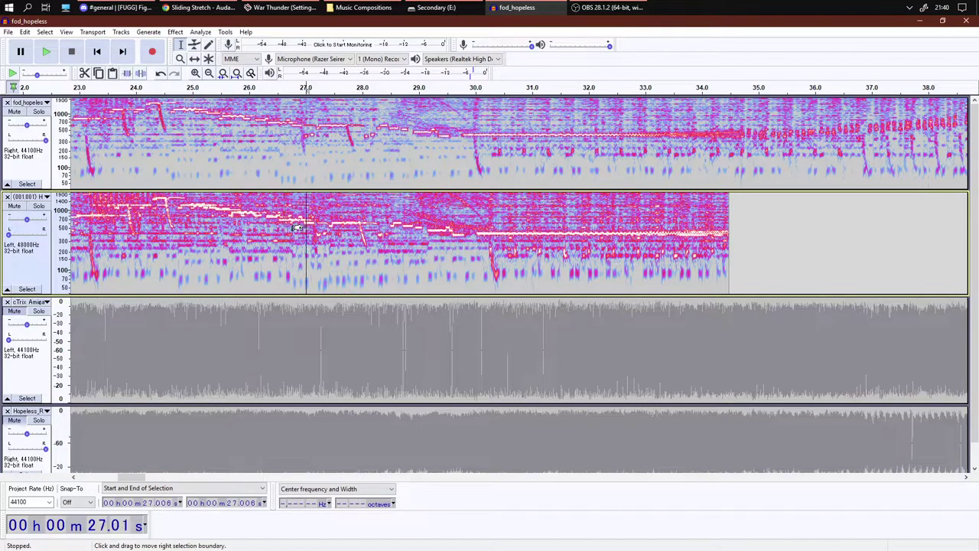
{"action": "left_click", "coordinate": [328, 224]}
{"action": "left_click", "coordinate": [352, 225]}
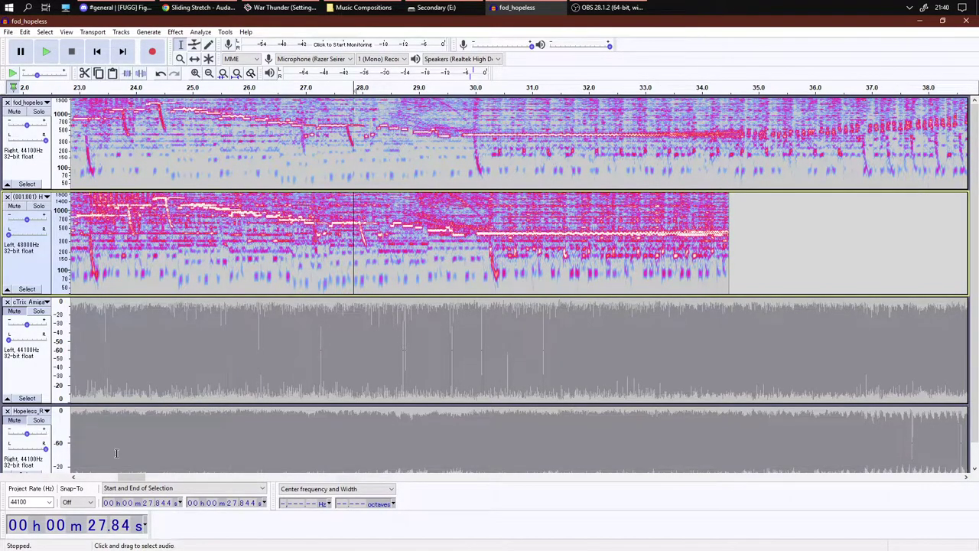
- Examine the slightly earlier part of the fod_hopeless and (001.001) H spectrograms, from about 20.6 s onward
{"action": "left_click", "coordinate": [74, 477]}
{"action": "left_click", "coordinate": [74, 477]}
{"action": "left_click", "coordinate": [75, 477]}
{"action": "left_click", "coordinate": [74, 477]}
{"action": "left_click", "coordinate": [75, 478]}
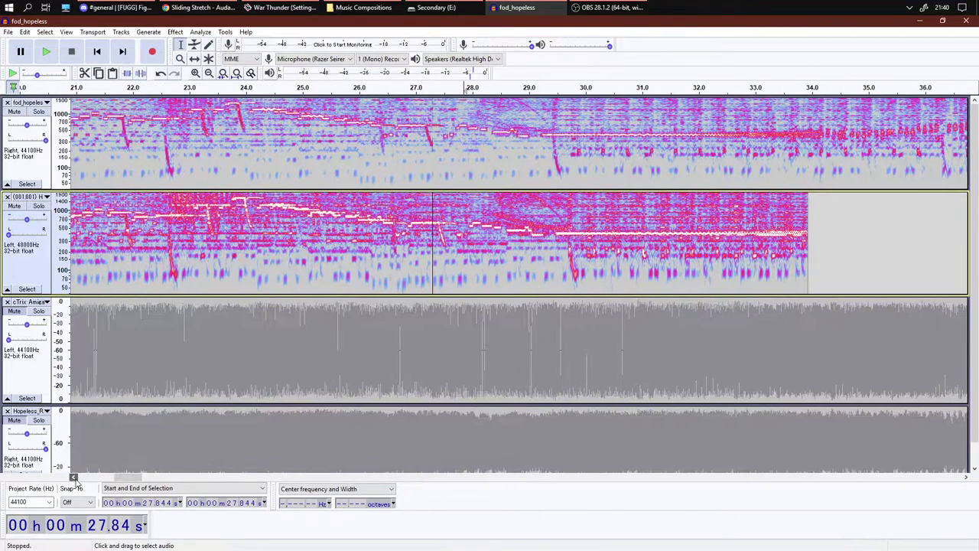
{"action": "left_click", "coordinate": [75, 477]}
{"action": "left_click", "coordinate": [74, 478]}
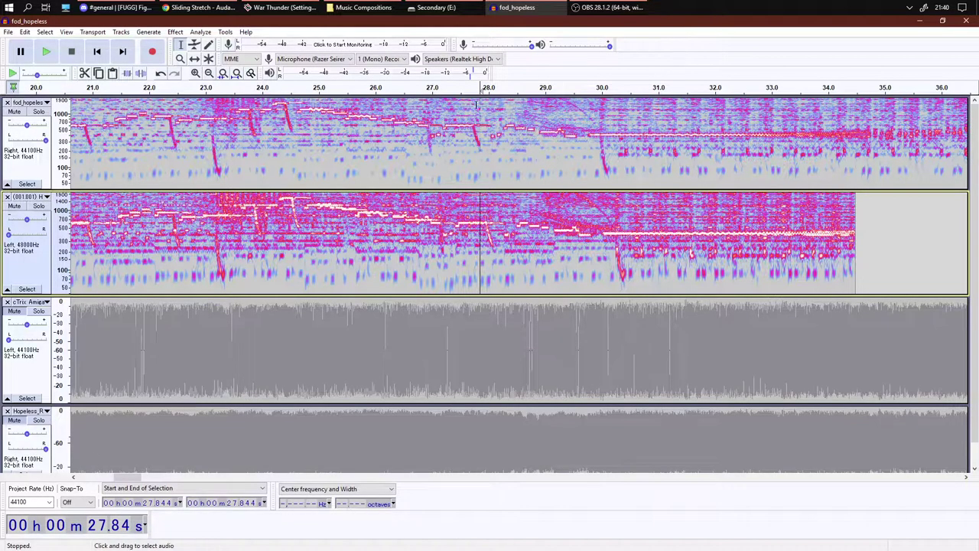
- Look at the WAV files in the Secondary (E:) folder and the recording status in OBS, and return to Audacity
{"action": "left_click", "coordinate": [433, 7]}
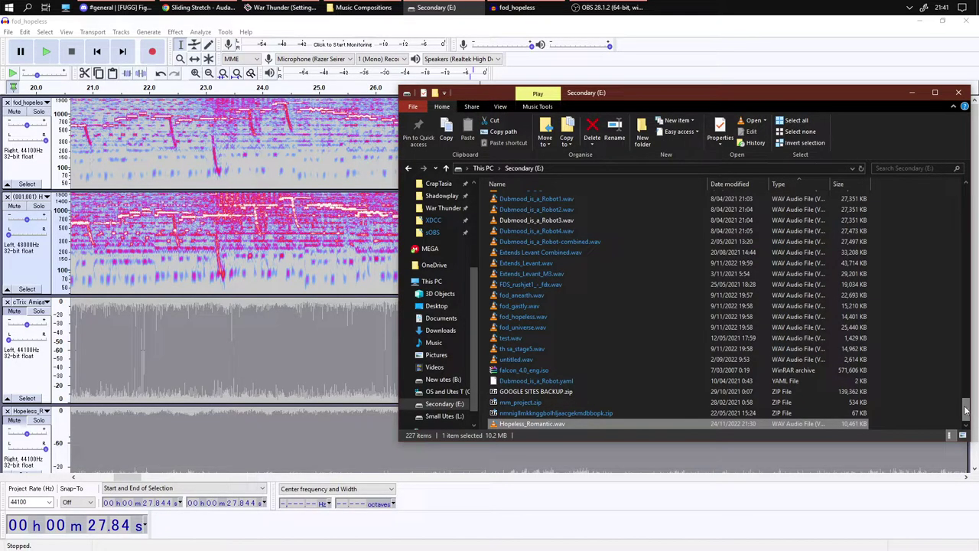
{"action": "left_click", "coordinate": [915, 92]}
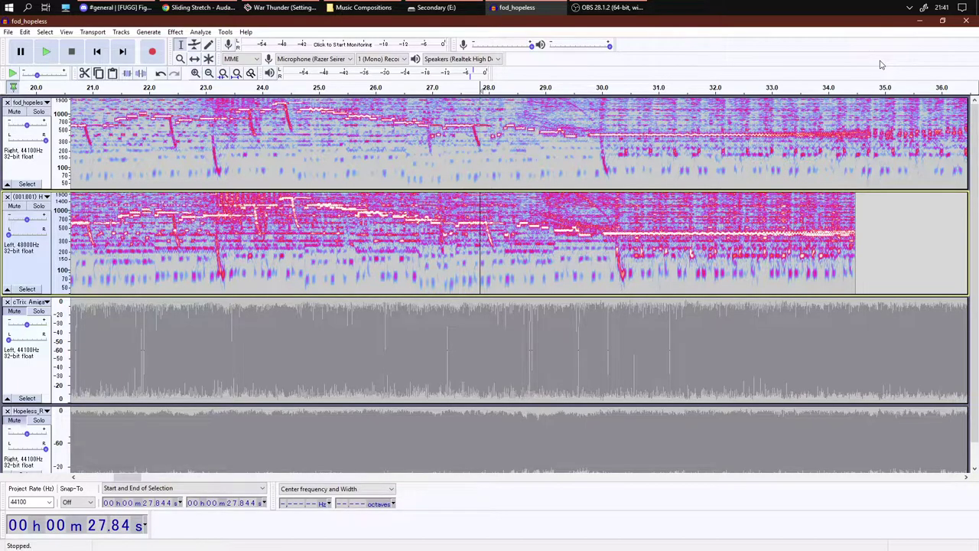
{"action": "left_click", "coordinate": [609, 7]}
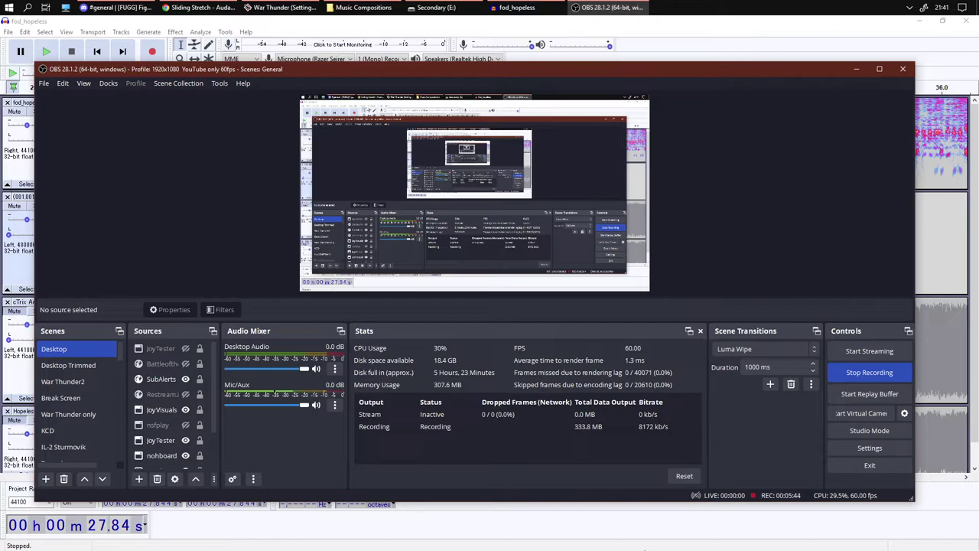
{"action": "key", "text": "alt+Tab"}
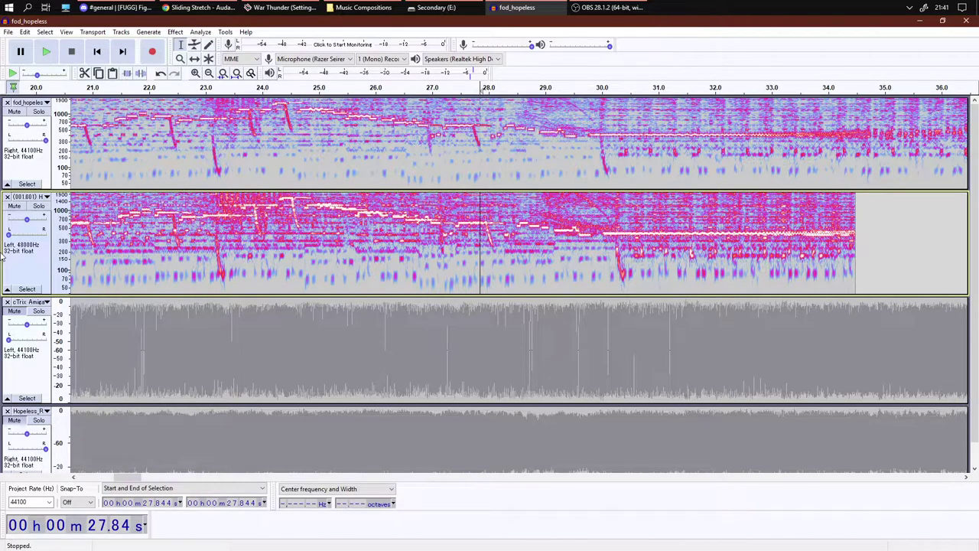
- Remove the (001.001) H track, and unmute the Hopeless_R track with its pan set to 100% left
{"action": "left_click", "coordinate": [8, 198]}
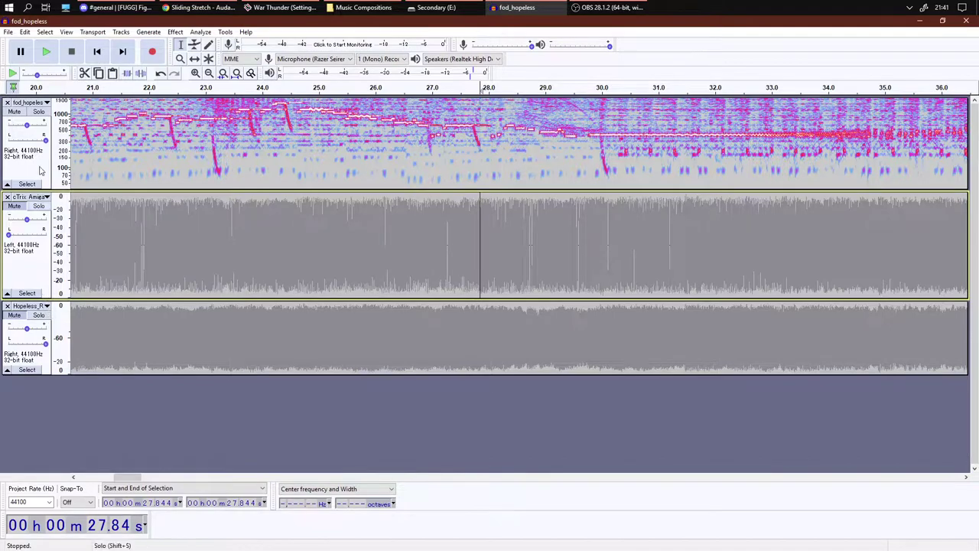
{"action": "left_click", "coordinate": [18, 324]}
{"action": "left_click_drag", "start_coordinate": [45, 343], "coordinate": [8, 342]}
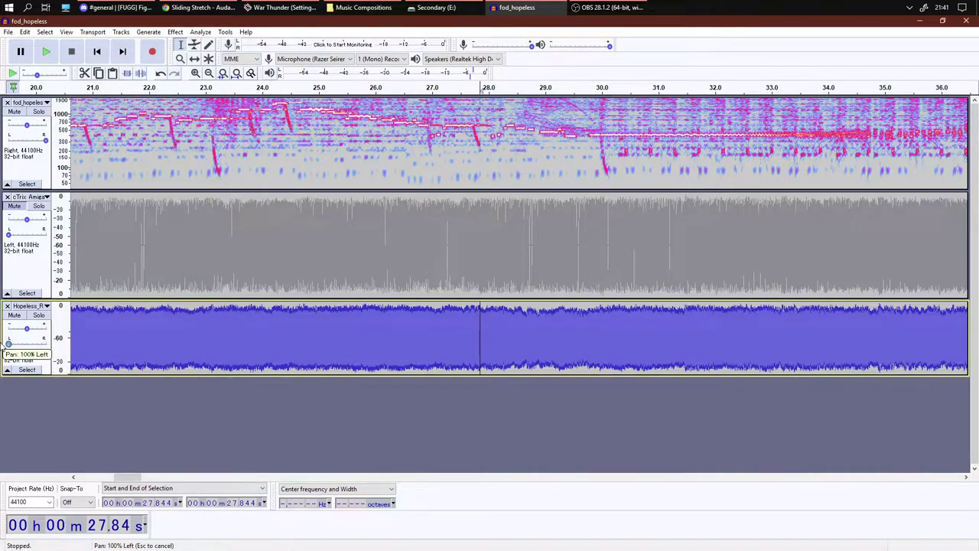
- Display the Hopeless_R track as a spectrogram and enlarge its track height
{"action": "left_click", "coordinate": [31, 306]}
{"action": "left_click", "coordinate": [68, 413]}
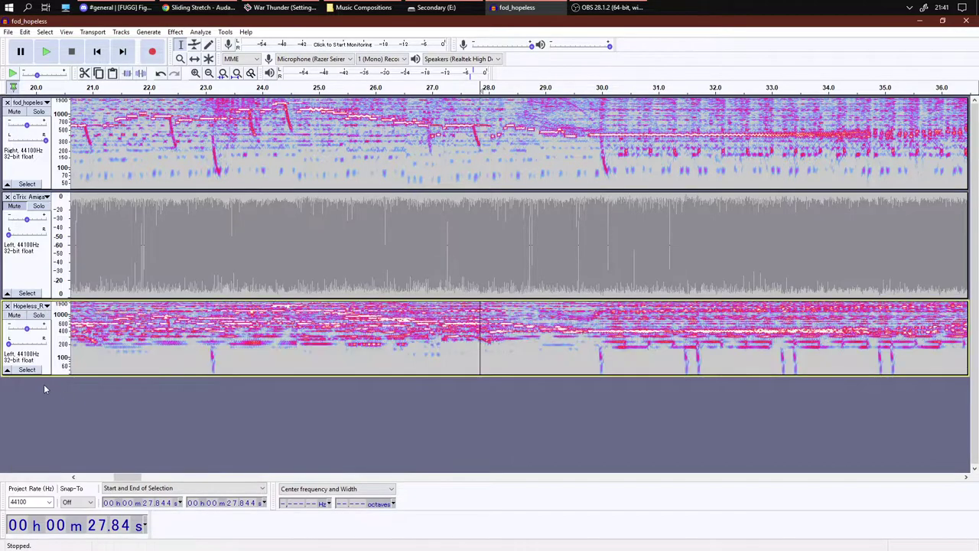
{"action": "left_click_drag", "start_coordinate": [47, 375], "coordinate": [54, 436]}
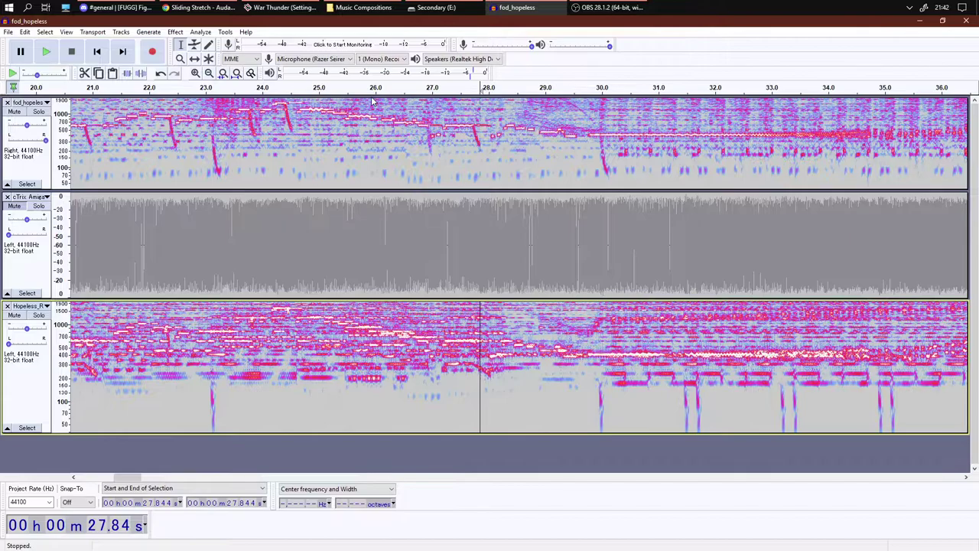
- Play the fod_hopeless and Hopeless_R tracks together from the project start, and mute the Mic/Aux source in OBS during playback
{"action": "left_click_drag", "start_coordinate": [136, 477], "coordinate": [157, 478]}
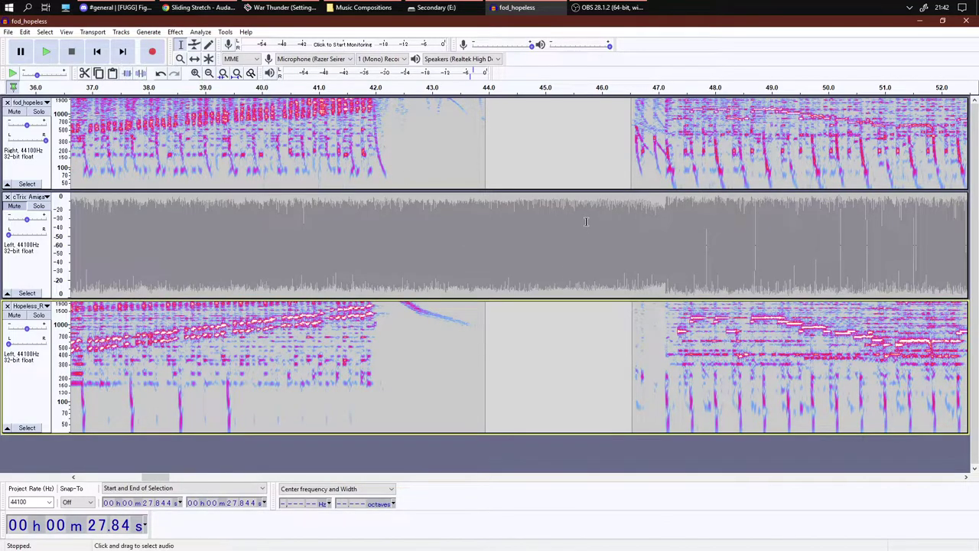
{"action": "left_click", "coordinate": [98, 52]}
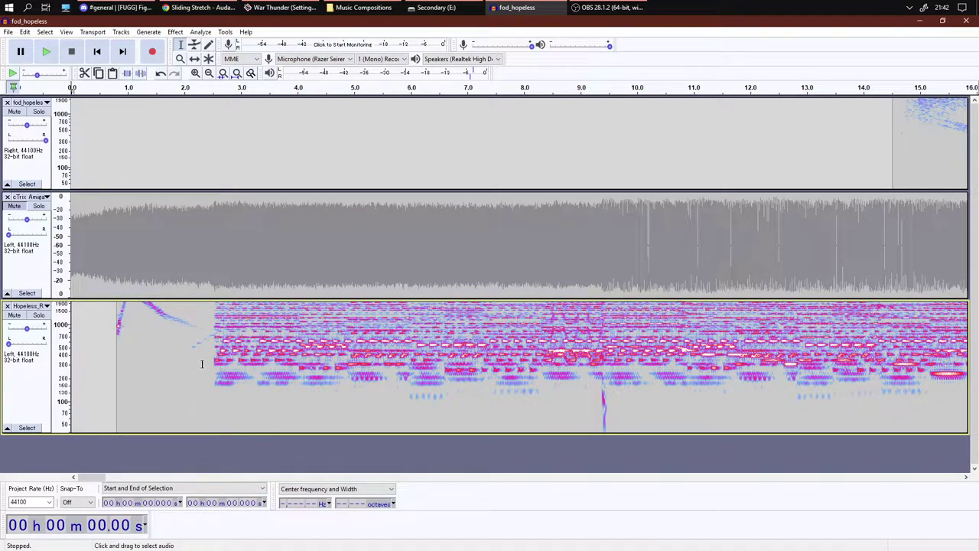
{"action": "left_click", "coordinate": [46, 51]}
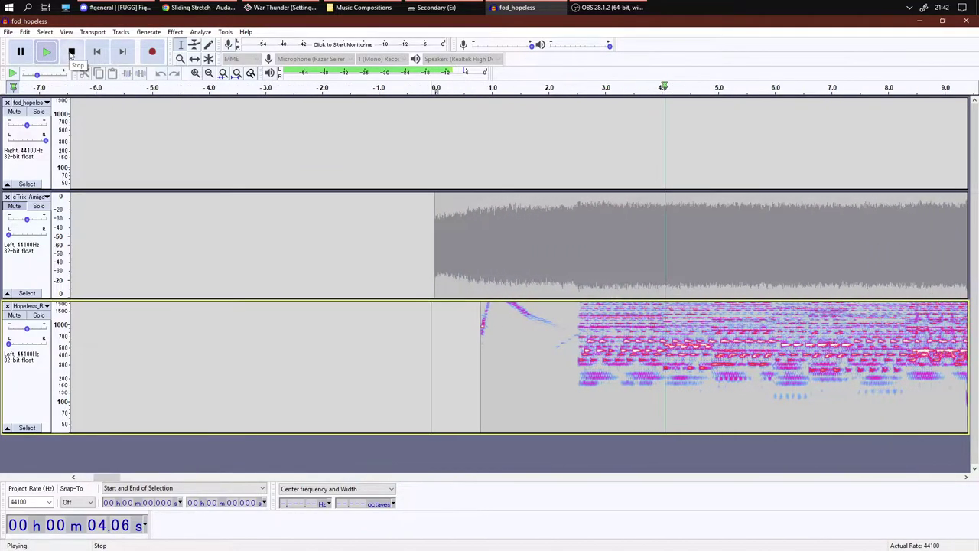
{"action": "left_click", "coordinate": [595, 7]}
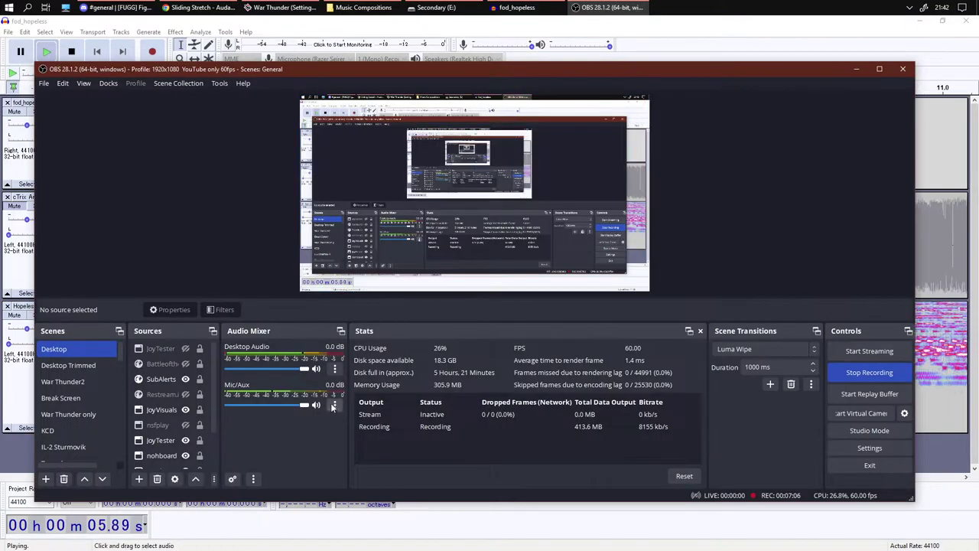
{"action": "left_click", "coordinate": [595, 7]}
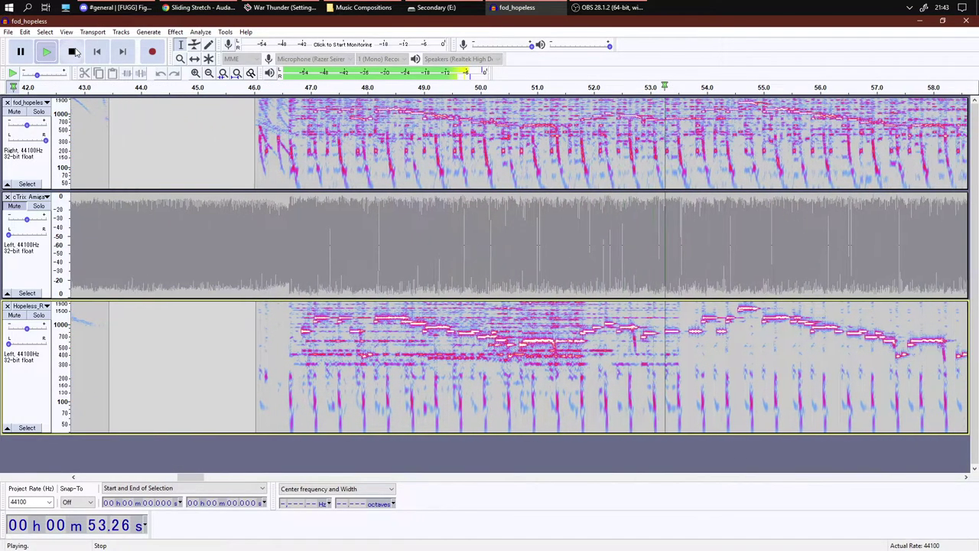
- Stop playing the fod_hopeless and Hopeless_R tracks and unmute the Mic/Aux source in OBS
{"action": "left_click", "coordinate": [73, 52]}
{"action": "left_click", "coordinate": [585, 7]}
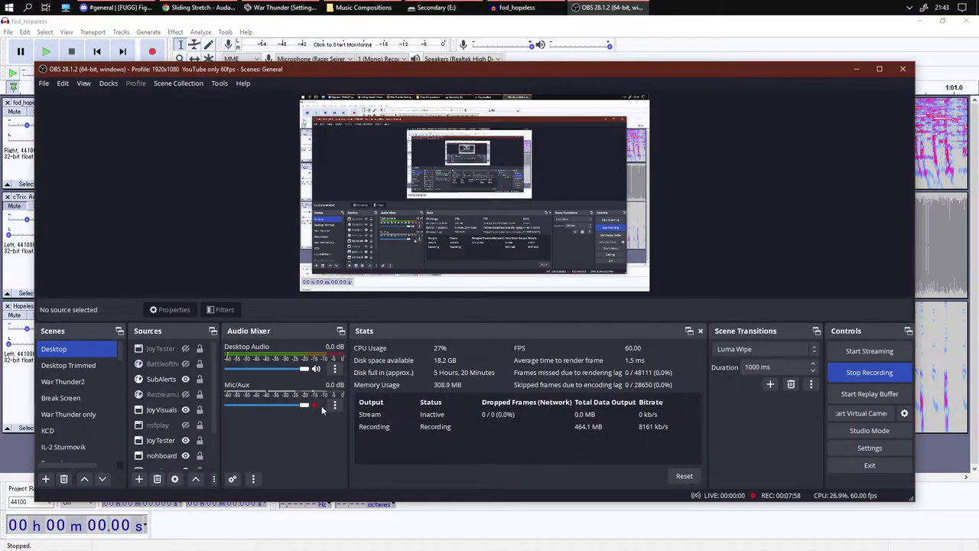
{"action": "left_click", "coordinate": [2, 467]}
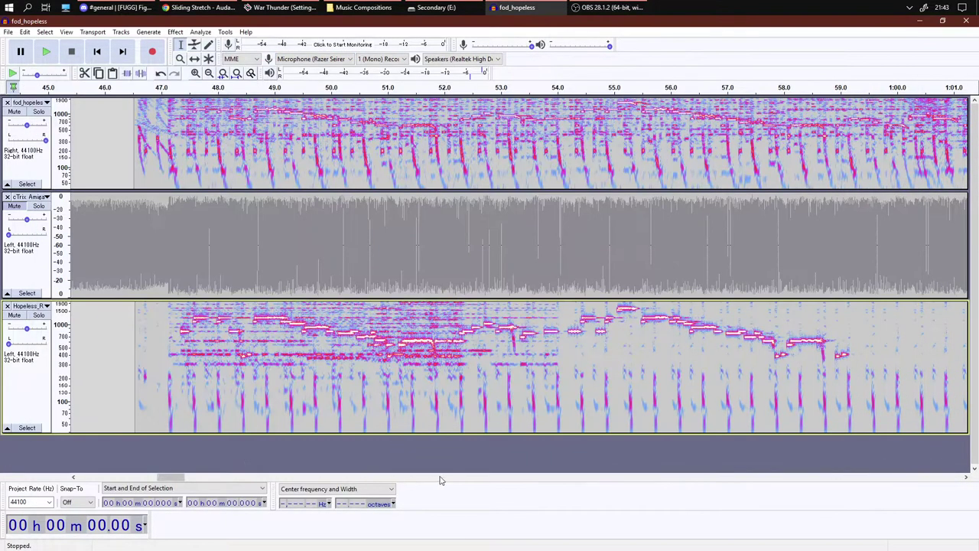
- Display the Hopeless_R track as a waveform again
{"action": "left_click_drag", "start_coordinate": [154, 477], "coordinate": [139, 478]}
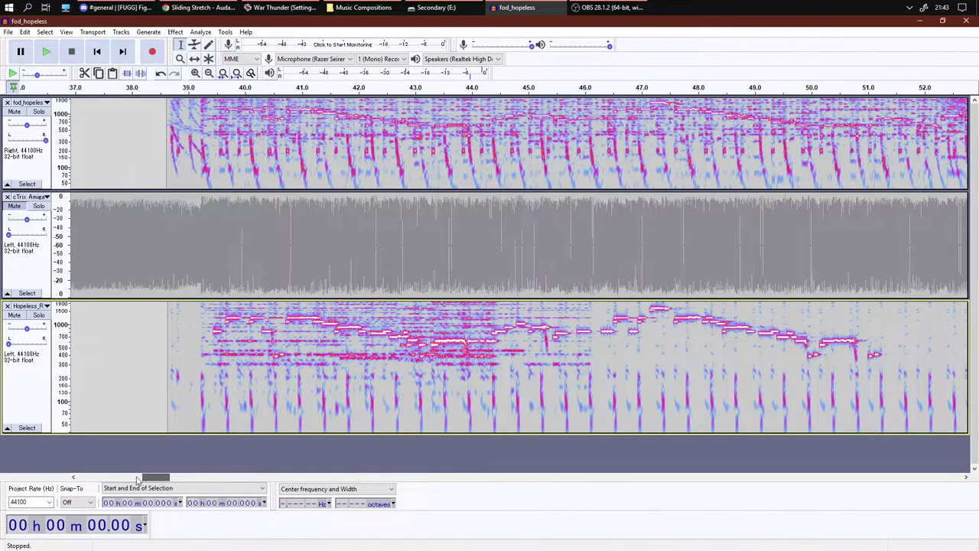
{"action": "left_click", "coordinate": [117, 480]}
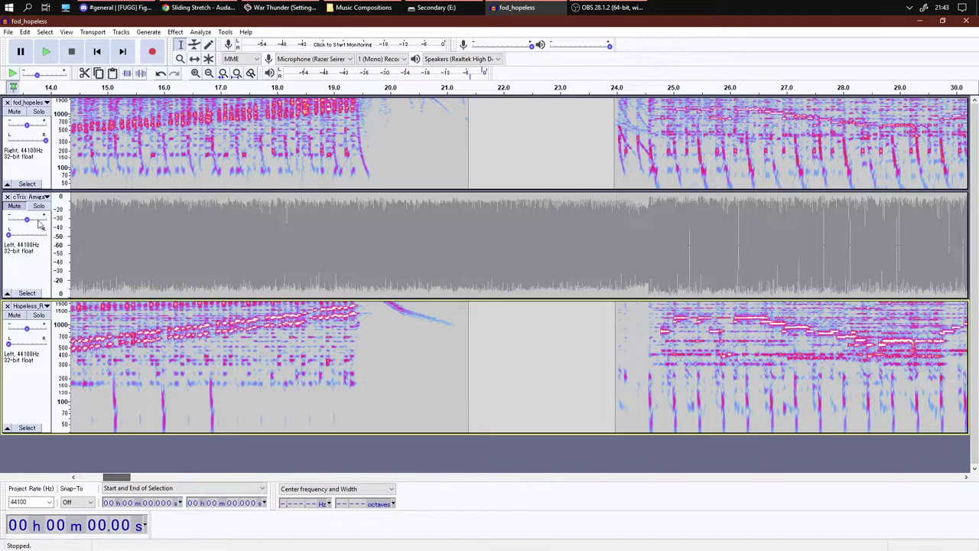
{"action": "scroll", "coordinate": [39, 222], "scroll_direction": "left", "scroll_amount": 2}
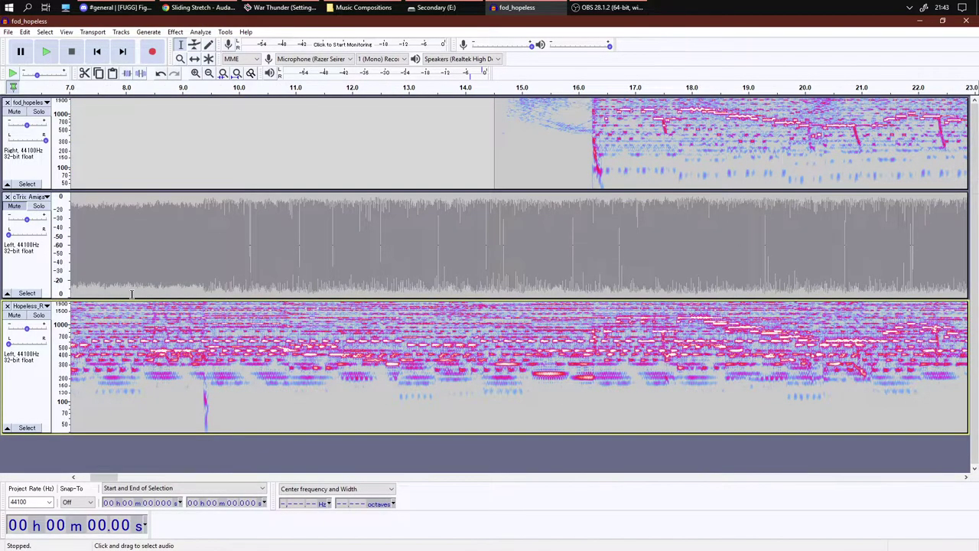
{"action": "left_click", "coordinate": [46, 306]}
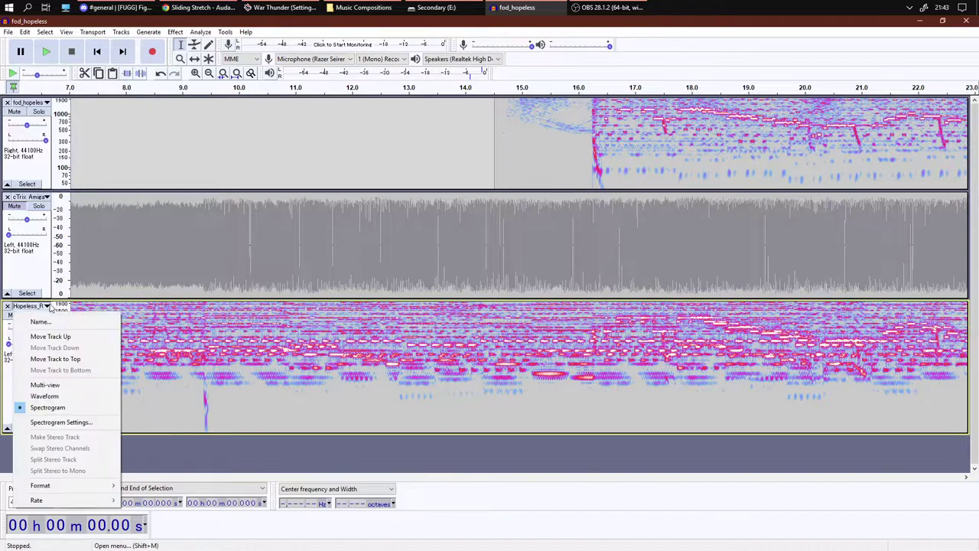
{"action": "left_click", "coordinate": [63, 396]}
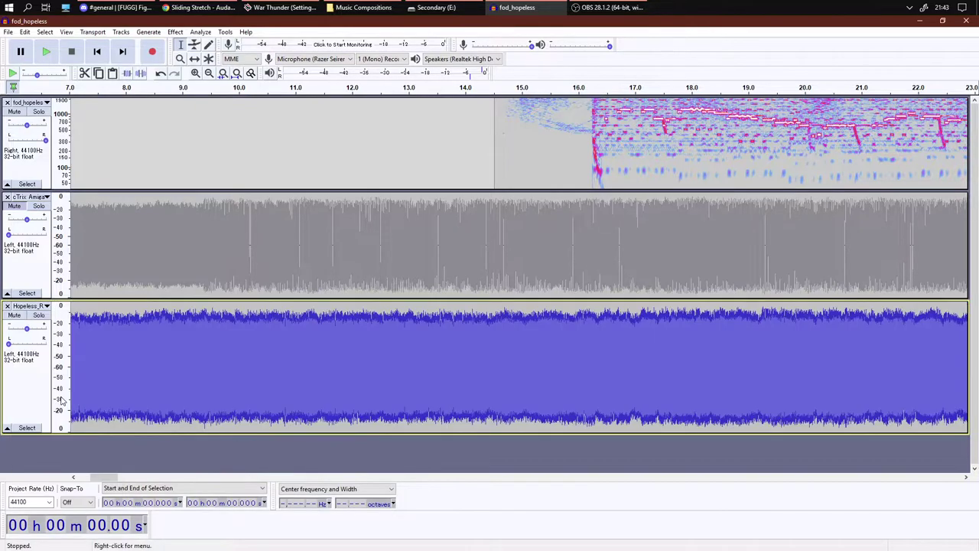
- Unmute the cTrix Amiga track in place of the Hopeless_R track and display it as a spectrogram
{"action": "left_click", "coordinate": [14, 205]}
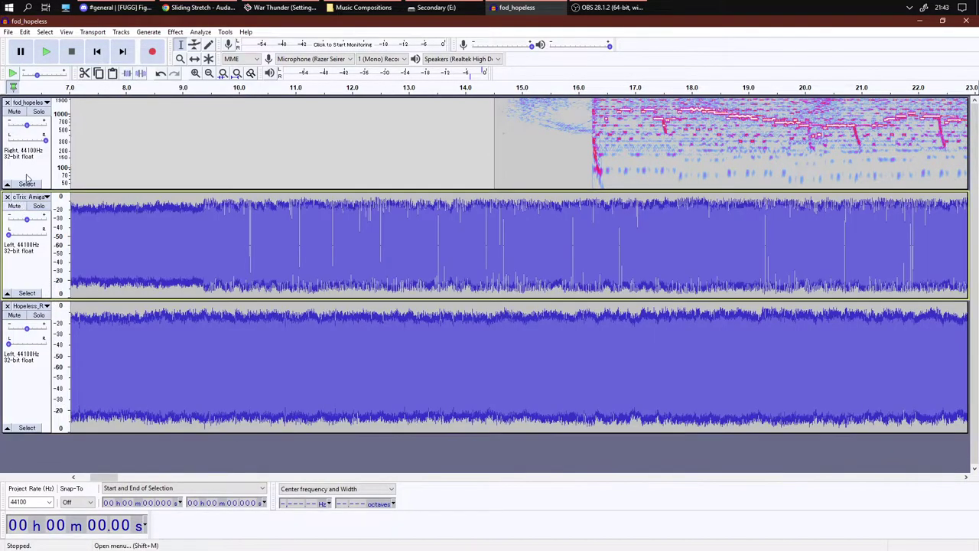
{"action": "left_click", "coordinate": [21, 318]}
{"action": "left_click", "coordinate": [29, 196]}
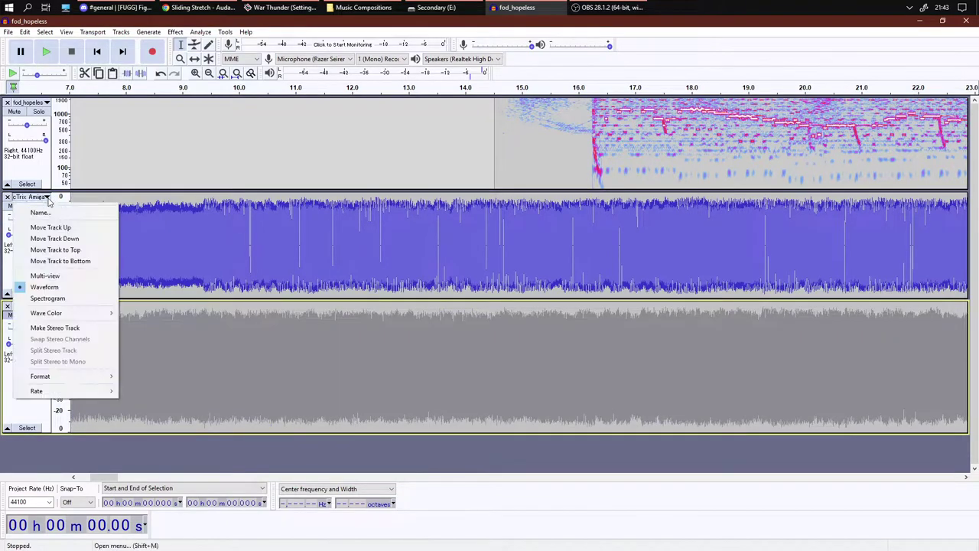
{"action": "left_click", "coordinate": [53, 297]}
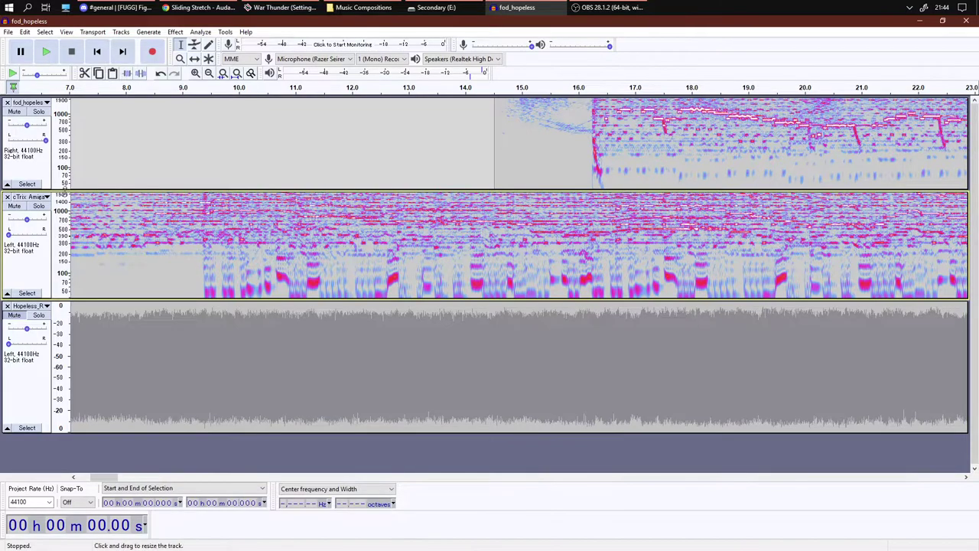
- Play the fod_hopeless and cTrix Amiga tracks together from the project start, with the Mic/Aux source muted in OBS
{"action": "key", "text": "Home"}
{"action": "left_click", "coordinate": [53, 54]}
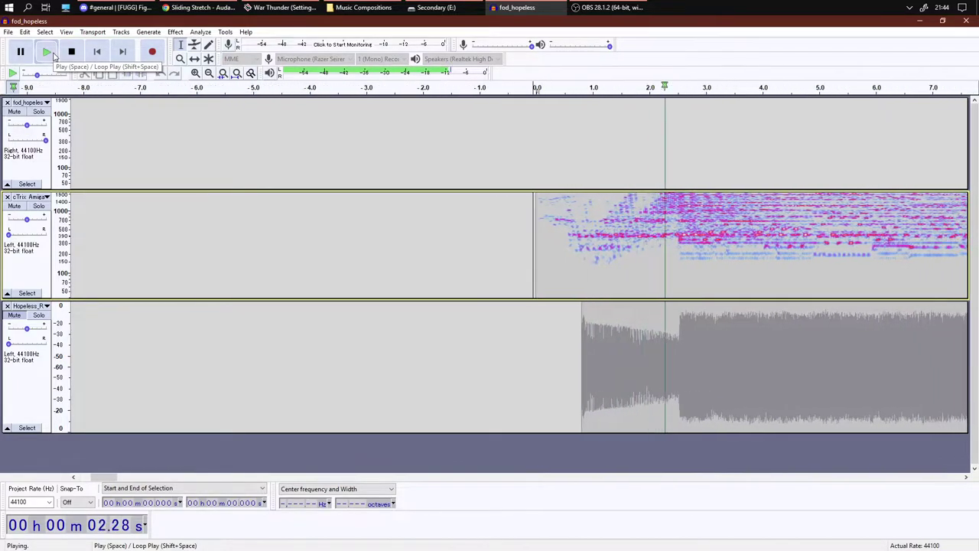
{"action": "left_click", "coordinate": [618, 9]}
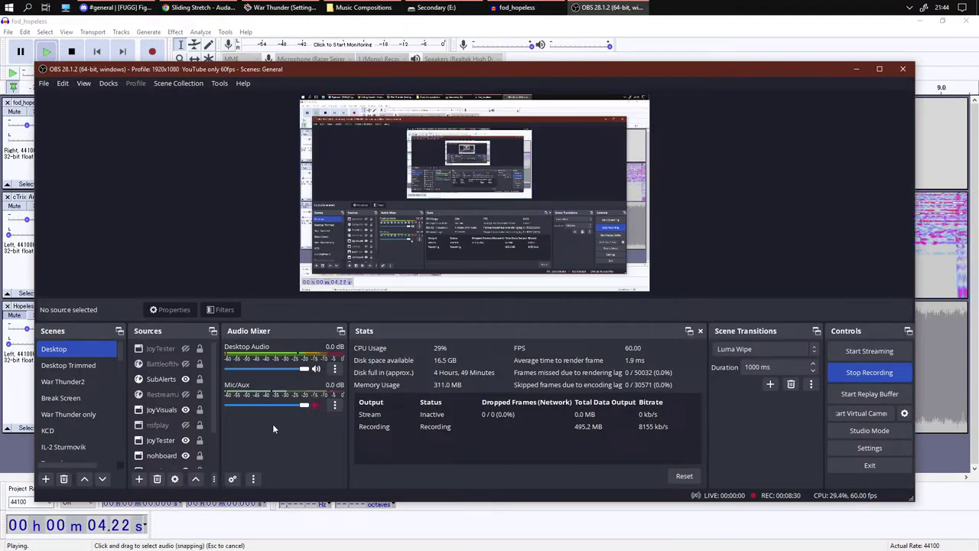
{"action": "left_click", "coordinate": [15, 464]}
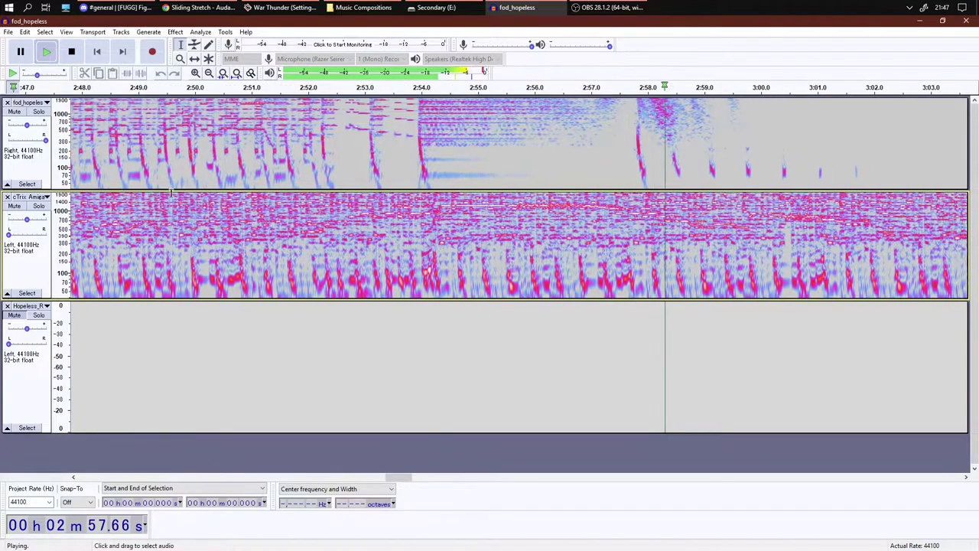
- Unmute the Mic/Aux source in OBS, stop playing the fod_hopeless and cTrix Amiga tracks, and return to the project start
{"action": "left_click", "coordinate": [594, 7]}
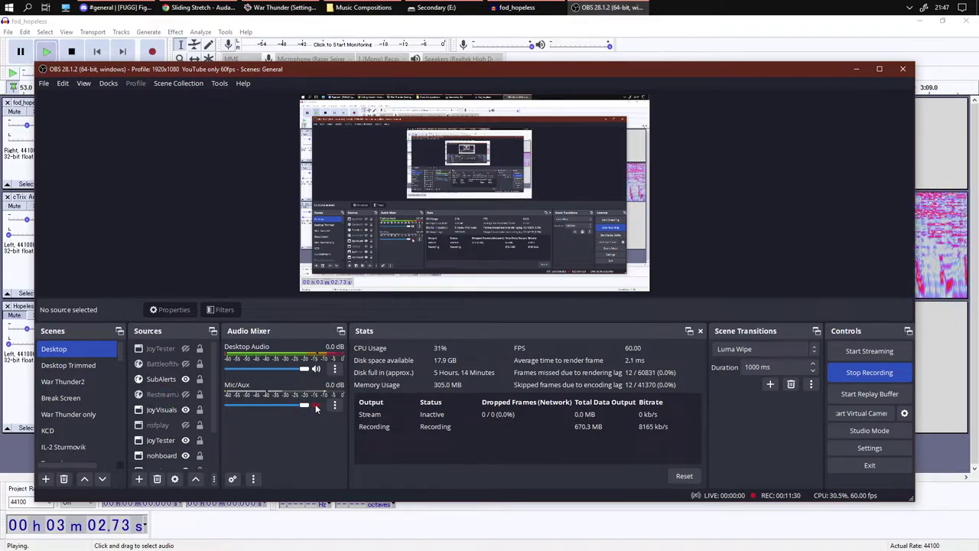
{"action": "left_click", "coordinate": [522, 547]}
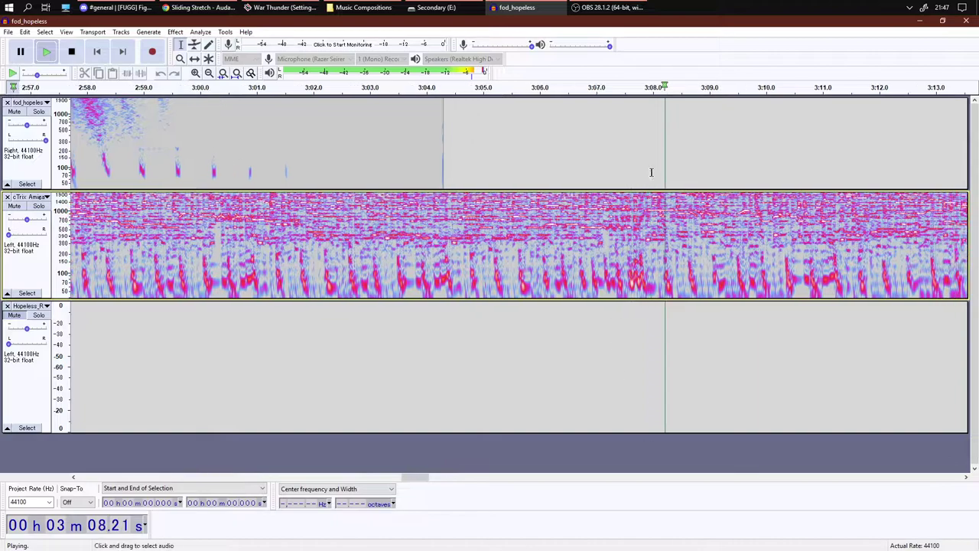
{"action": "key", "text": "alt+Tab"}
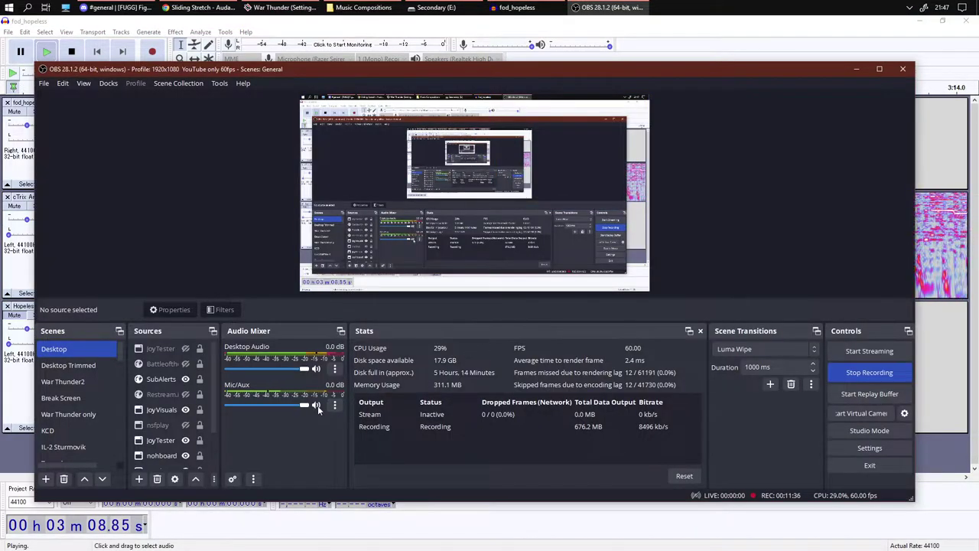
{"action": "key", "text": "alt+Tab"}
{"action": "key", "text": "space"}
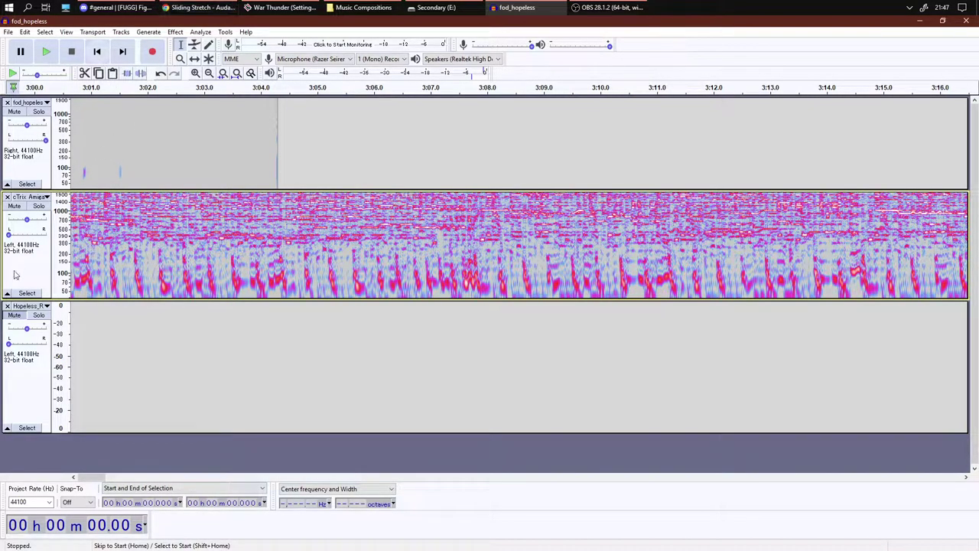
{"action": "key", "text": "Home"}
- Unmute the Hopeless_R track and display it as a spectrogram
{"action": "left_click", "coordinate": [22, 321]}
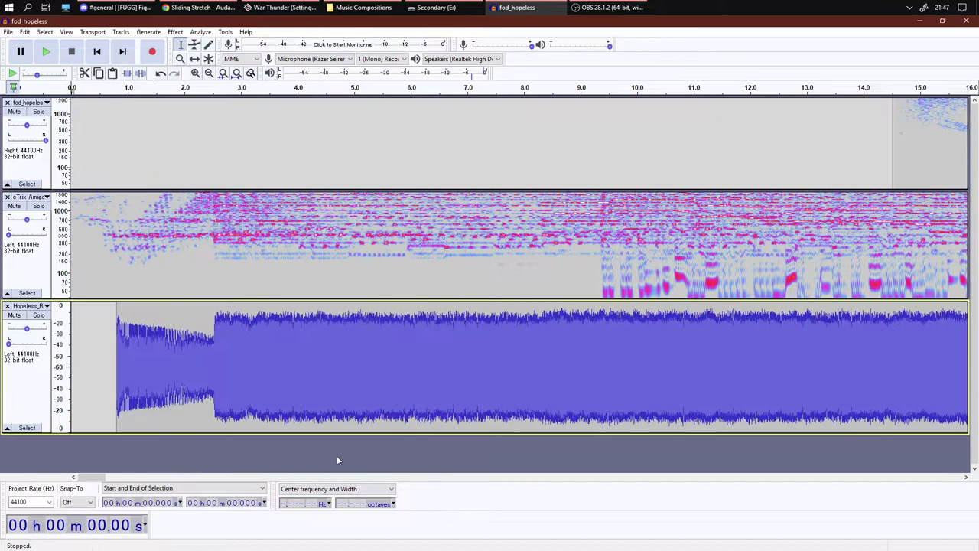
{"action": "left_click", "coordinate": [28, 306]}
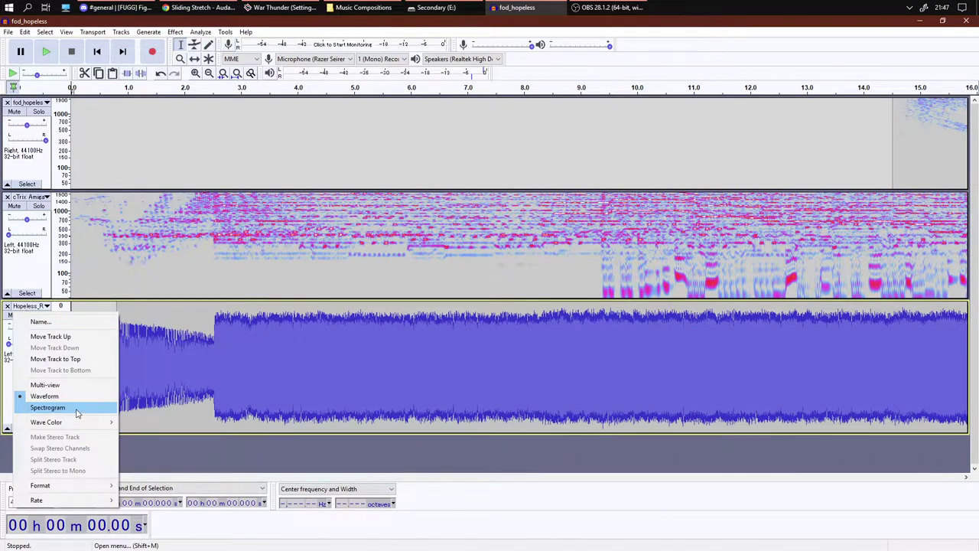
{"action": "key", "text": "Escape"}
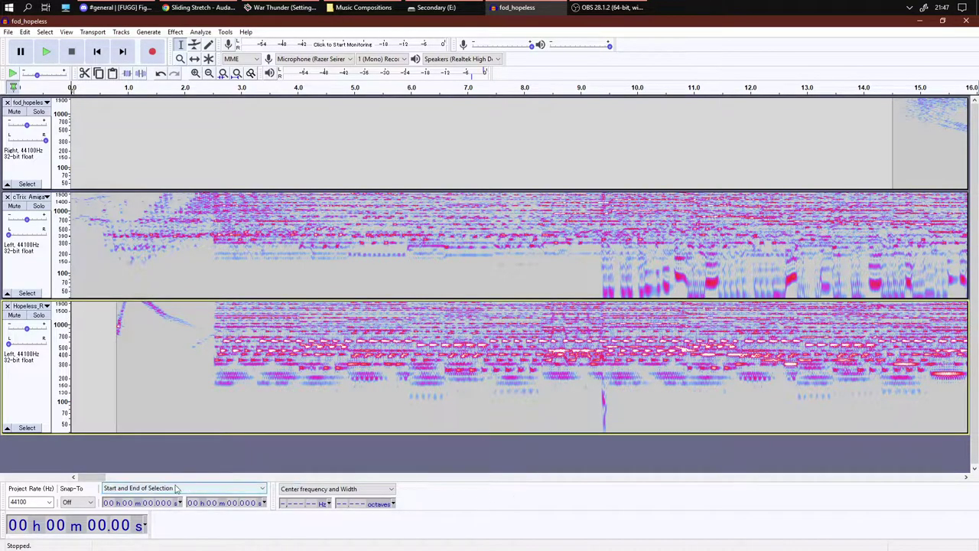
- Set the panning of the cTrix Amiga, Hopeless_R and fod_hopeless tracks to center
{"action": "left_click_drag", "start_coordinate": [102, 479], "coordinate": [160, 480]}
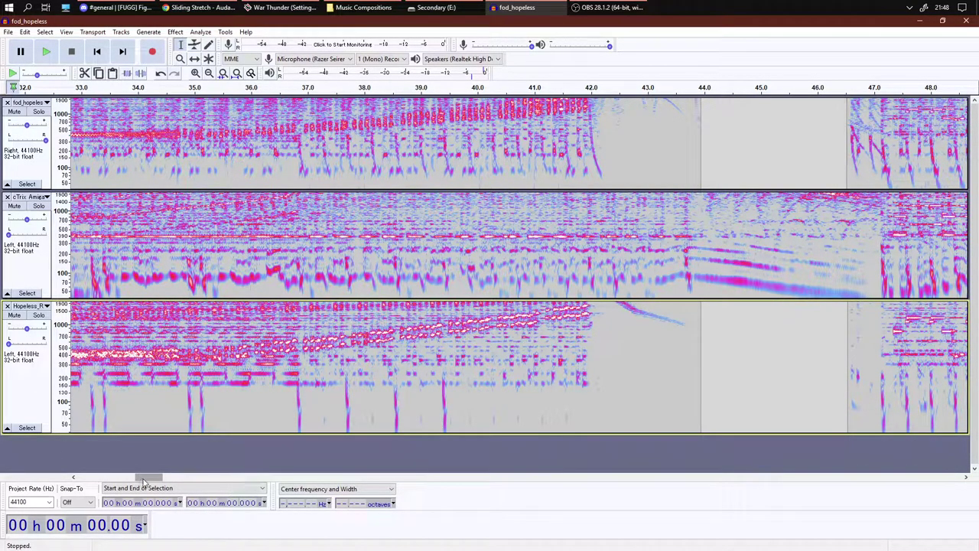
{"action": "left_click_drag", "start_coordinate": [143, 480], "coordinate": [90, 480]}
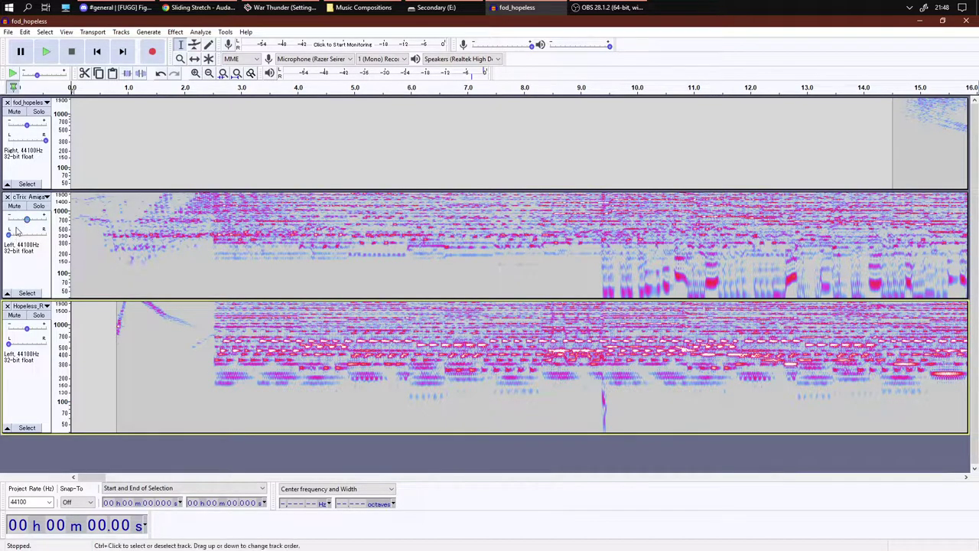
{"action": "left_click_drag", "start_coordinate": [11, 240], "coordinate": [28, 235]}
{"action": "left_click_drag", "start_coordinate": [9, 343], "coordinate": [26, 345]}
{"action": "left_click_drag", "start_coordinate": [45, 141], "coordinate": [29, 150]}
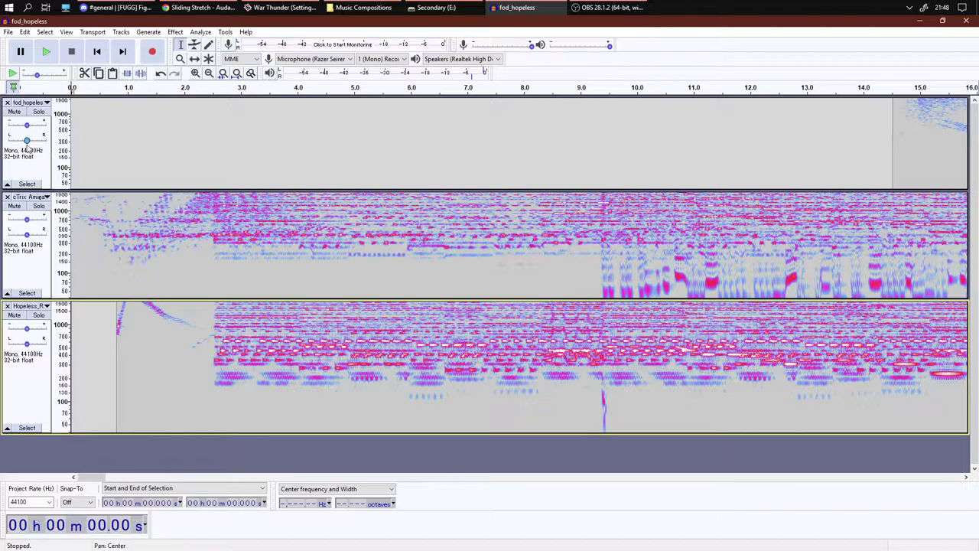
- Play all three tracks together from the project start, with the Mic/Aux source muted in OBS
{"action": "left_click", "coordinate": [605, 8]}
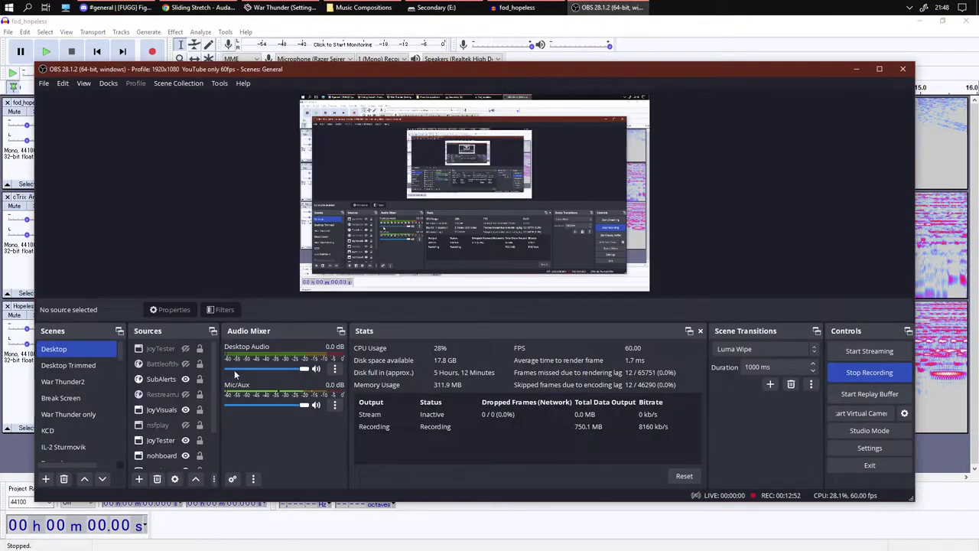
{"action": "left_click", "coordinate": [22, 451]}
{"action": "left_click", "coordinate": [48, 52]}
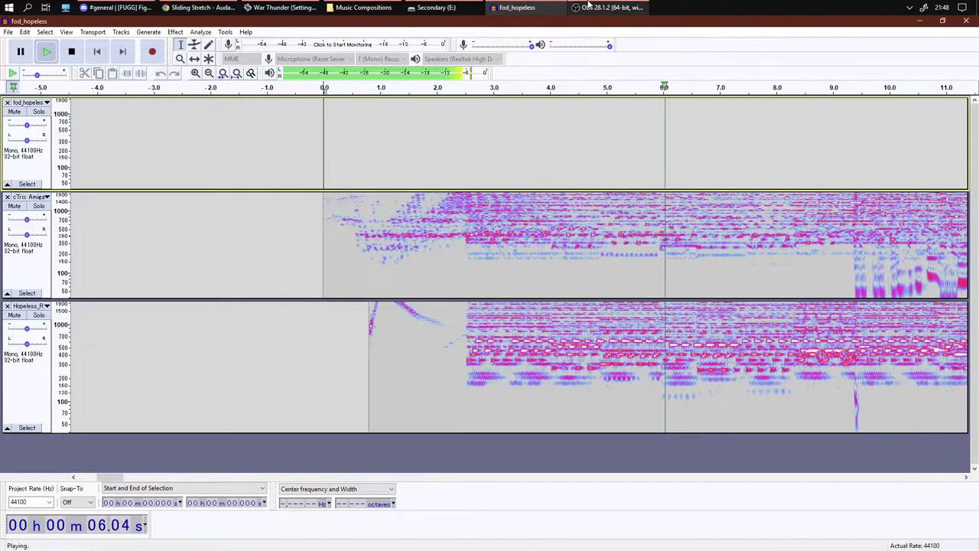
{"action": "mouse_move", "coordinate": [586, 7]}
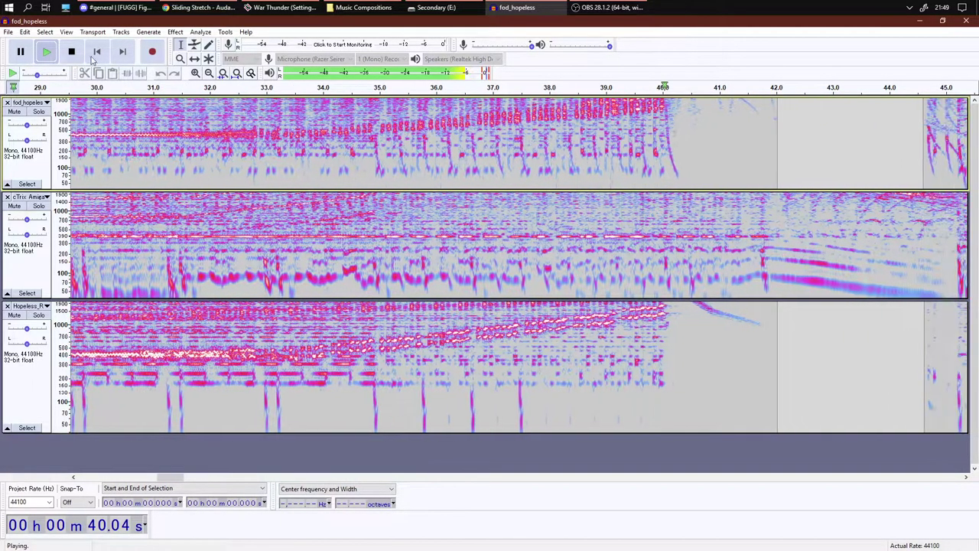
- Stop the three-track playback and unmute the Mic/Aux source in OBS
{"action": "key", "text": "space"}
{"action": "left_click", "coordinate": [594, 6]}
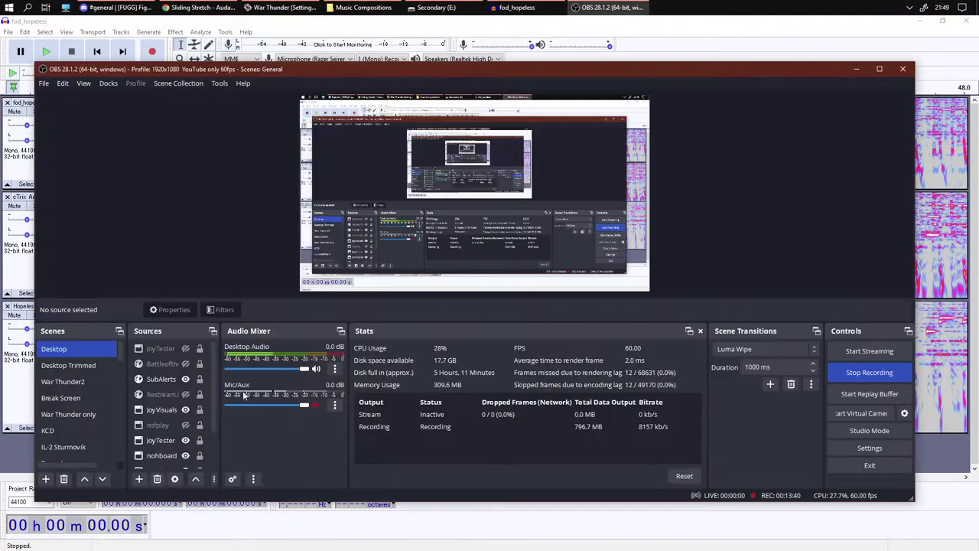
{"action": "left_click", "coordinate": [2, 453]}
- Enlarge the fod_hopeless track's height and examine its spectrogram between about 28 and 44 seconds
{"action": "left_click_drag", "start_coordinate": [74, 478], "coordinate": [73, 479]}
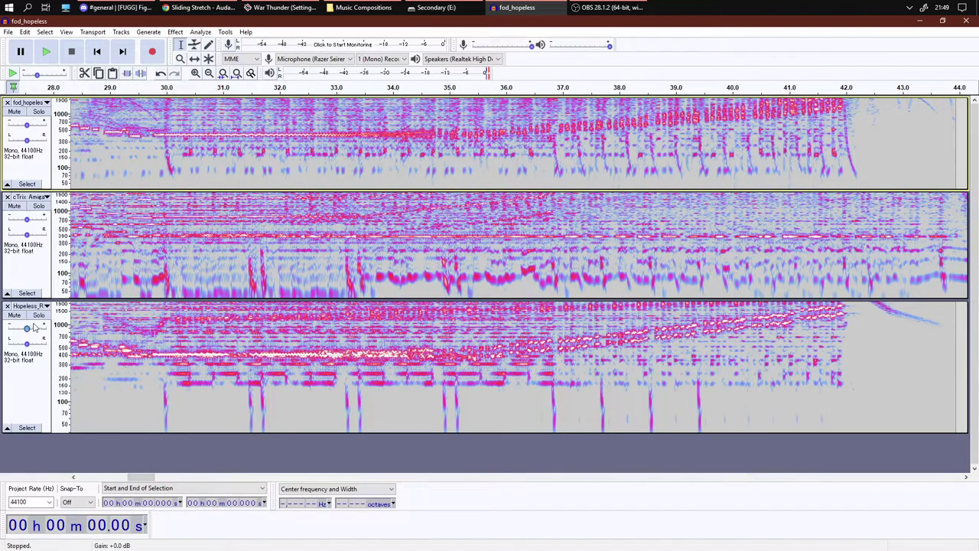
{"action": "left_click_drag", "start_coordinate": [34, 298], "coordinate": [46, 355]}
{"action": "left_click_drag", "start_coordinate": [46, 190], "coordinate": [48, 392]}
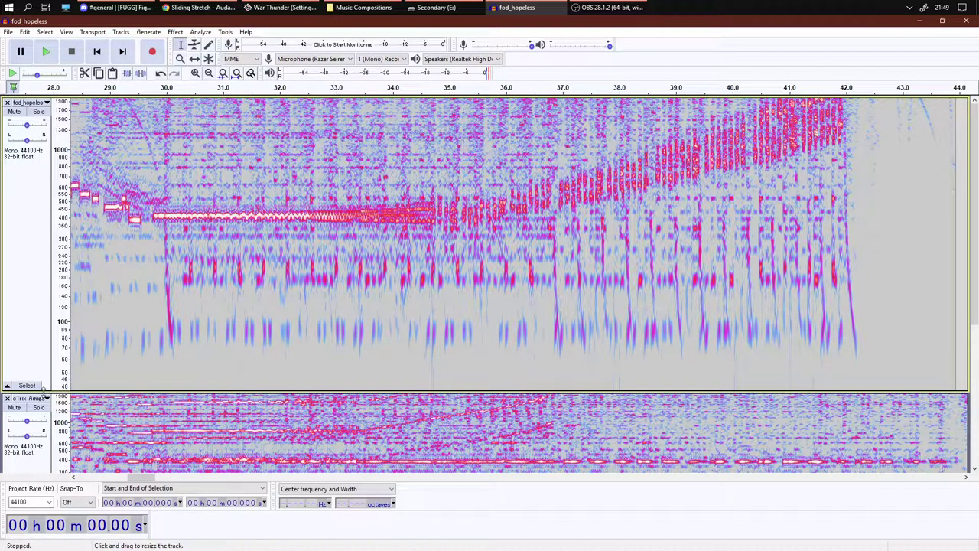
- Shrink the fod_hopeless track, enlarge the cTrix Amiga track and examine its low-frequency content across several passages
{"action": "left_click_drag", "start_coordinate": [44, 389], "coordinate": [61, 181]}
{"action": "left_click_drag", "start_coordinate": [49, 346], "coordinate": [49, 463]}
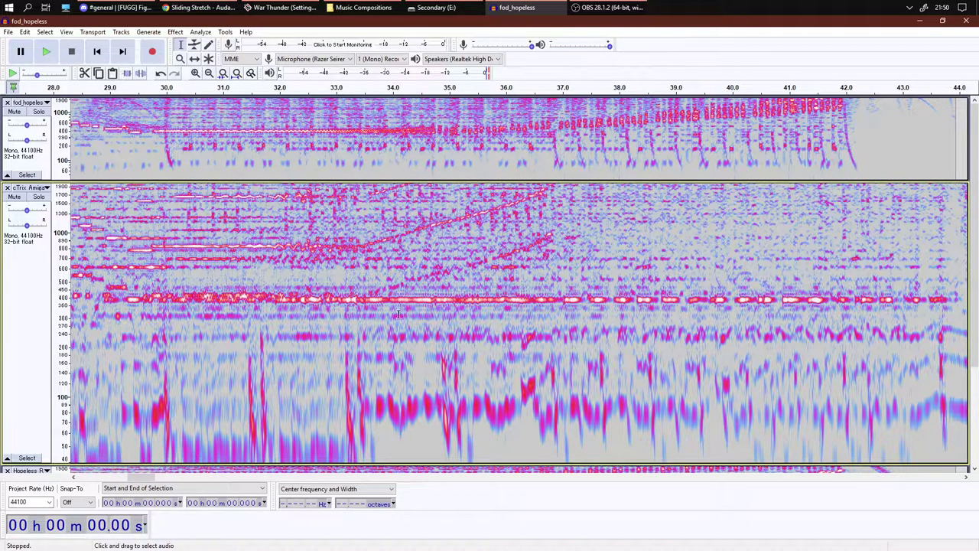
{"action": "left_click_drag", "start_coordinate": [157, 463], "coordinate": [211, 487]}
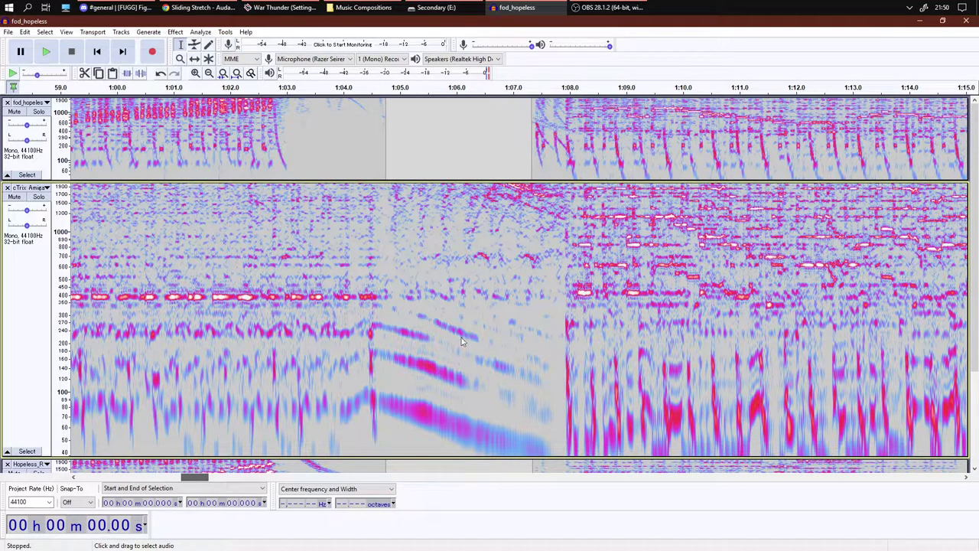
{"action": "scroll", "coordinate": [592, 275], "scroll_direction": "right", "scroll_amount": 3}
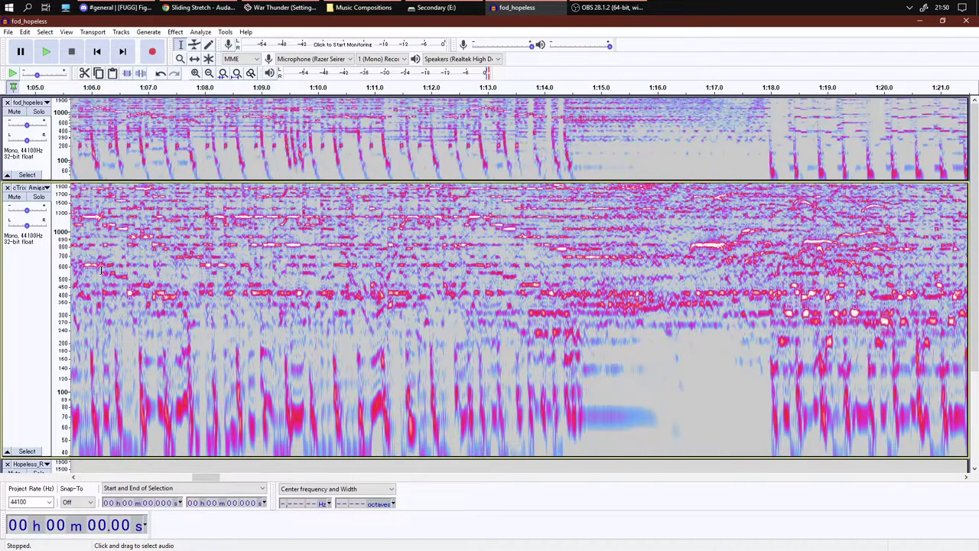
{"action": "left_click_drag", "start_coordinate": [204, 478], "coordinate": [171, 485]}
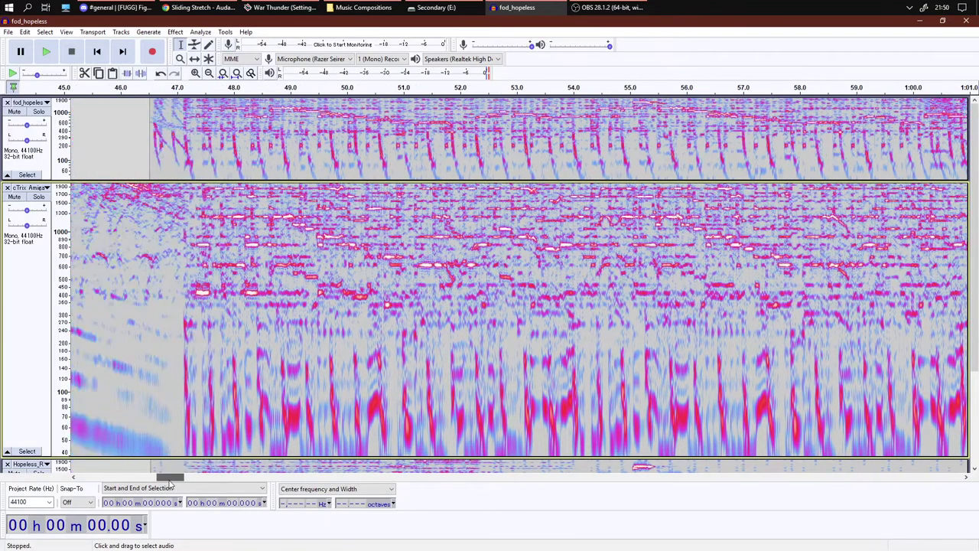
{"action": "left_click", "coordinate": [198, 294]}
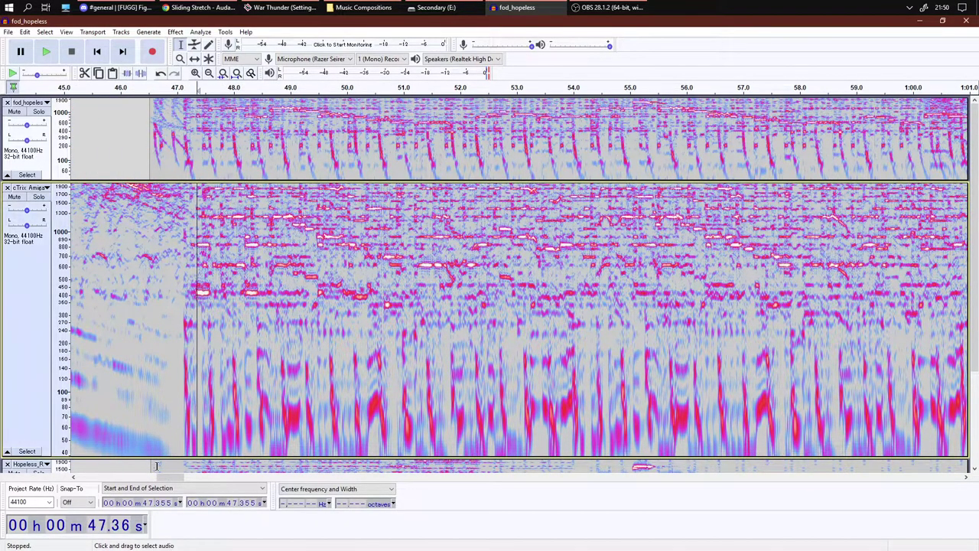
{"action": "left_click_drag", "start_coordinate": [162, 479], "coordinate": [130, 478]}
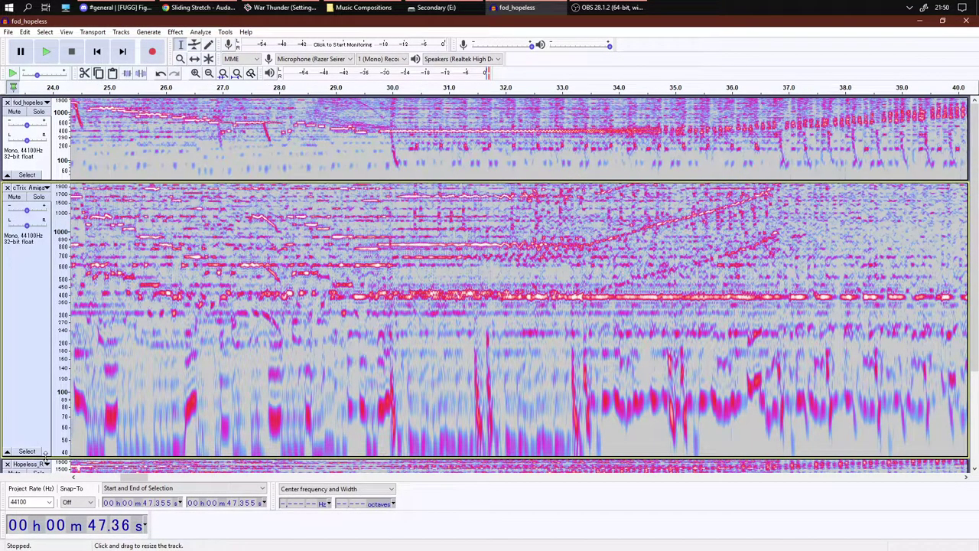
- Shrink the cTrix Amiga track, enlarge the Hopeless_R track and examine its spectrogram from about 28 seconds onward
{"action": "left_click_drag", "start_coordinate": [46, 455], "coordinate": [48, 274]}
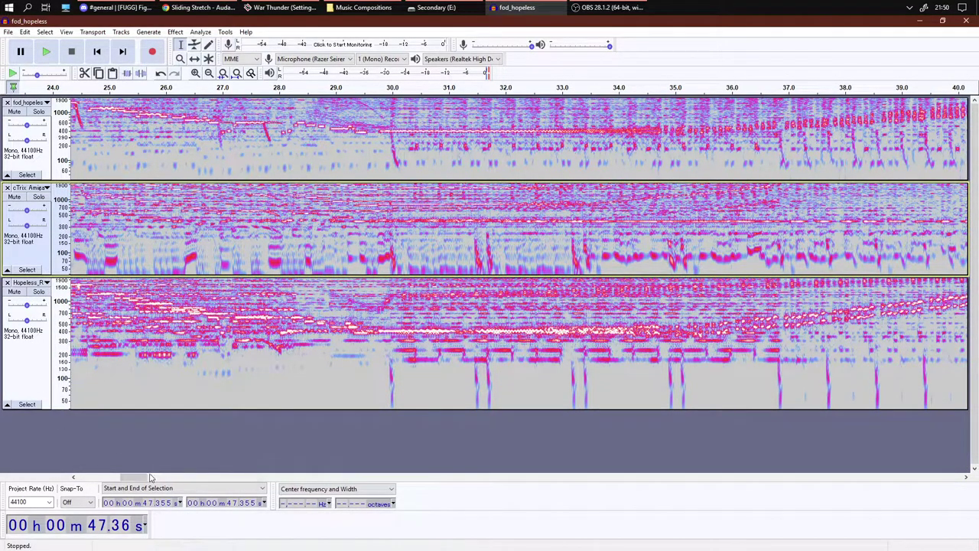
{"action": "left_click_drag", "start_coordinate": [135, 479], "coordinate": [150, 480]}
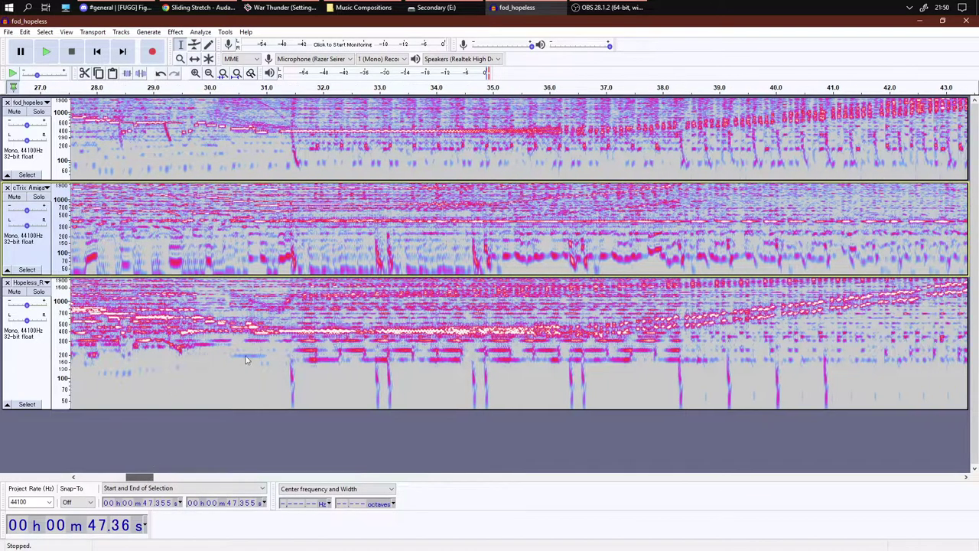
{"action": "left_click", "coordinate": [199, 342]}
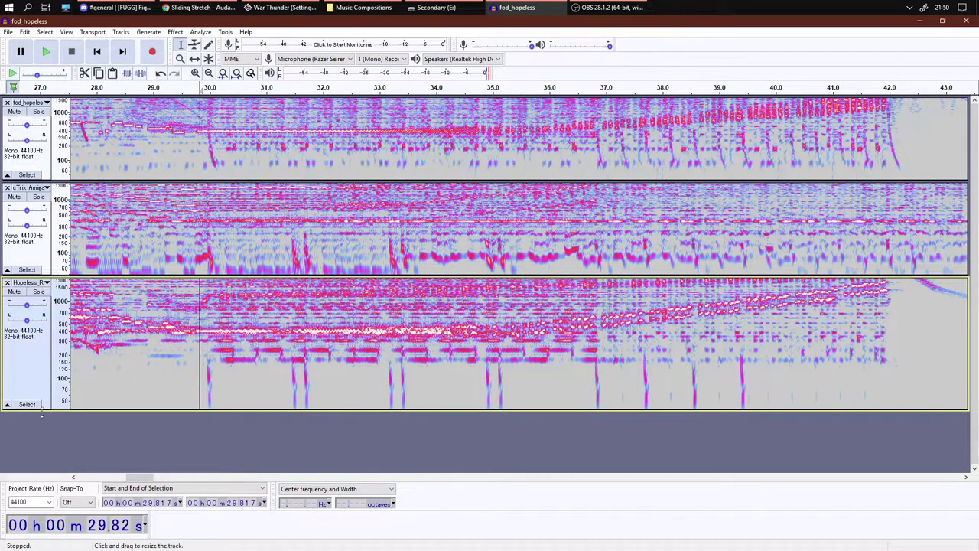
{"action": "left_click_drag", "start_coordinate": [42, 410], "coordinate": [59, 476]}
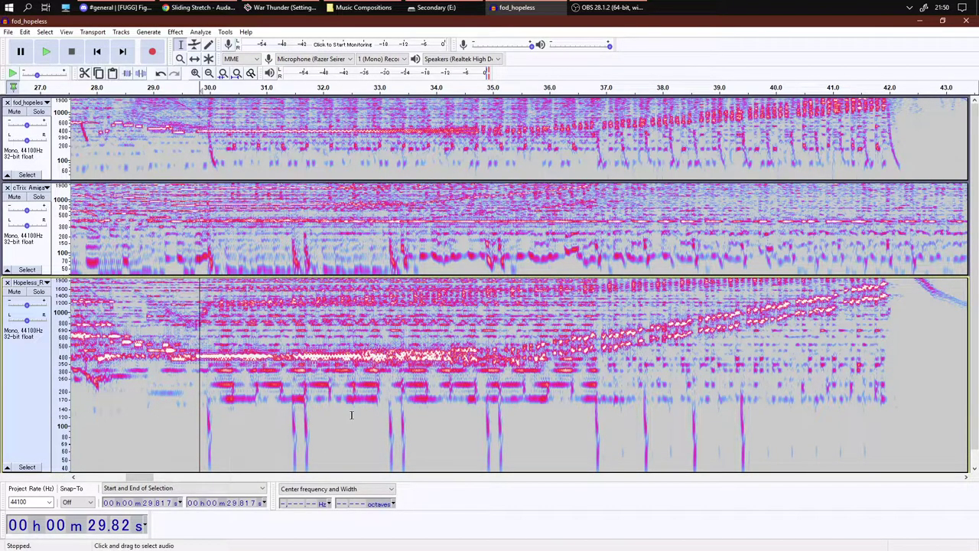
{"action": "left_click", "coordinate": [292, 369]}
{"action": "left_click_drag", "start_coordinate": [153, 478], "coordinate": [153, 480]}
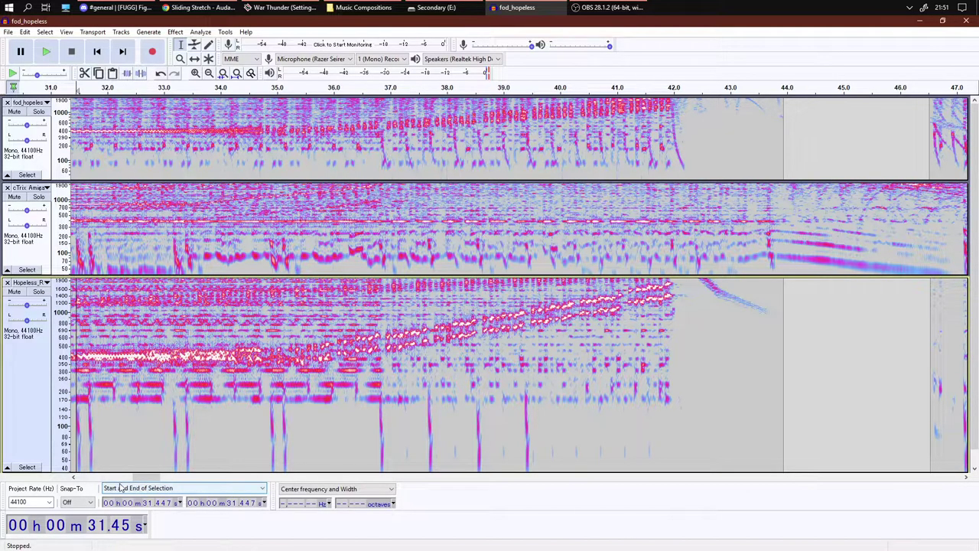
- Unpin the play head and briefly play the soloed Hopeless_R track from about 35.3 seconds
{"action": "left_click", "coordinate": [297, 371]}
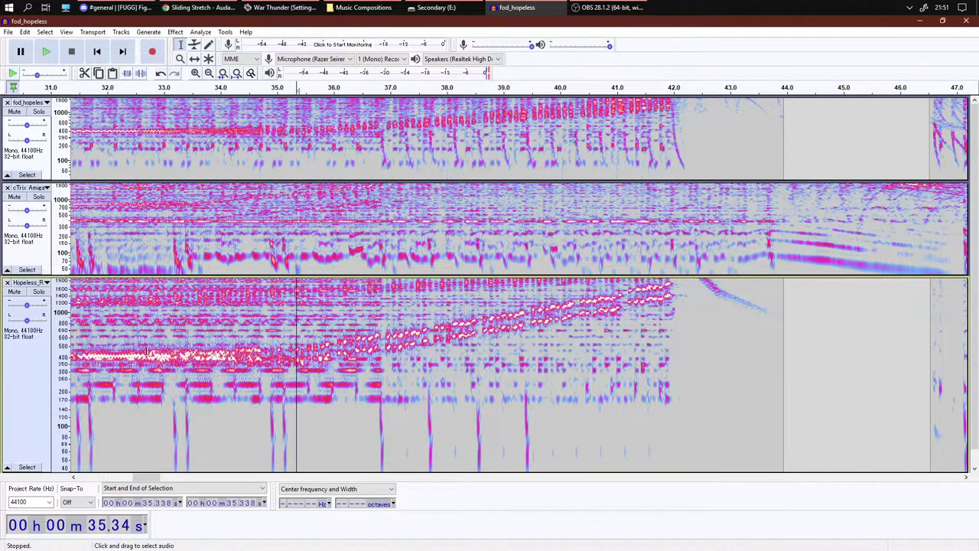
{"action": "right_click", "coordinate": [38, 92]}
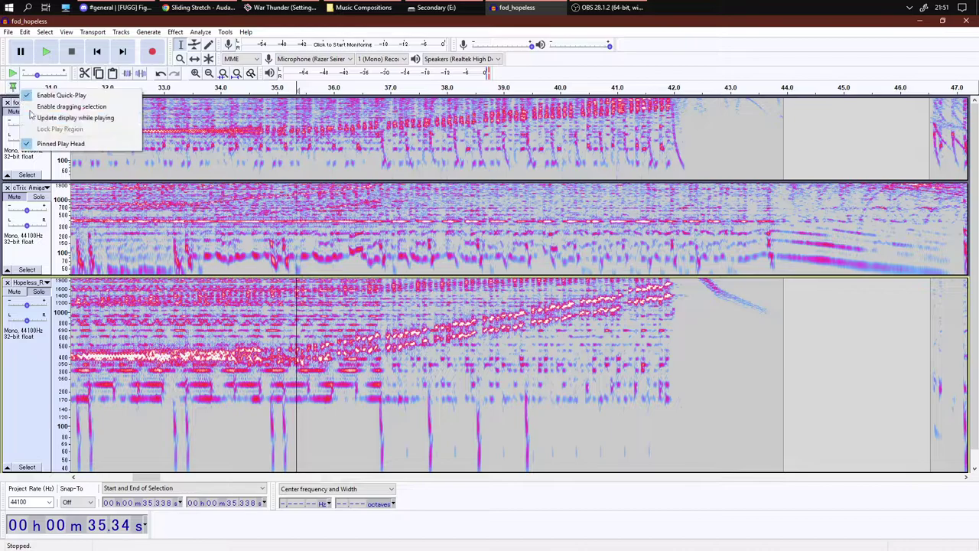
{"action": "left_click", "coordinate": [46, 144]}
{"action": "left_click", "coordinate": [47, 52]}
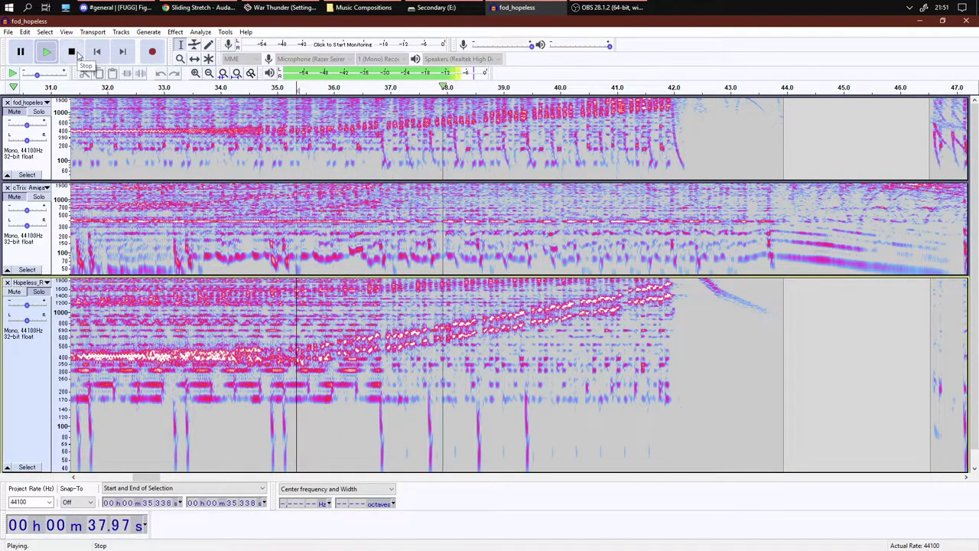
{"action": "left_click", "coordinate": [72, 52]}
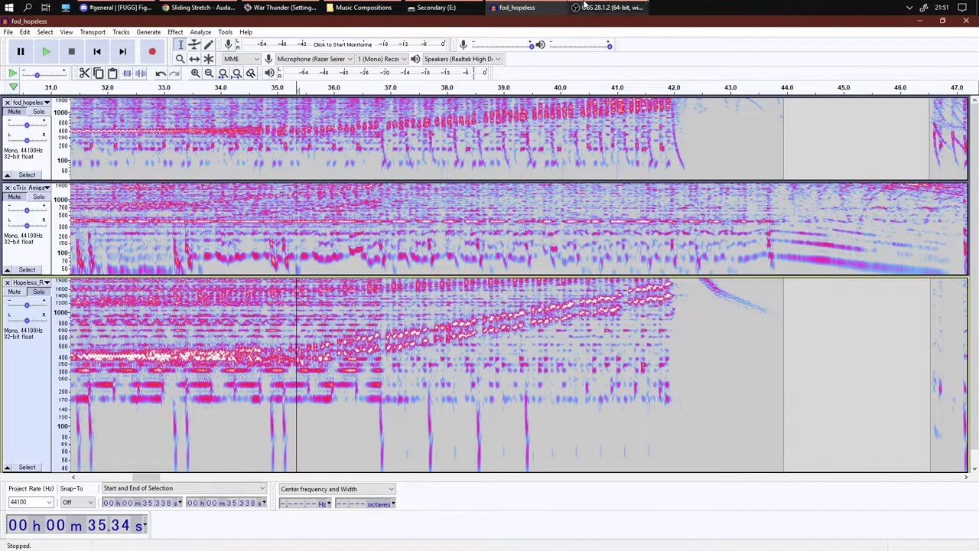
- Place the playback cursor at about 28.7 seconds in the Hopeless_R track
{"action": "left_click", "coordinate": [608, 7]}
{"action": "left_click", "coordinate": [609, 7]}
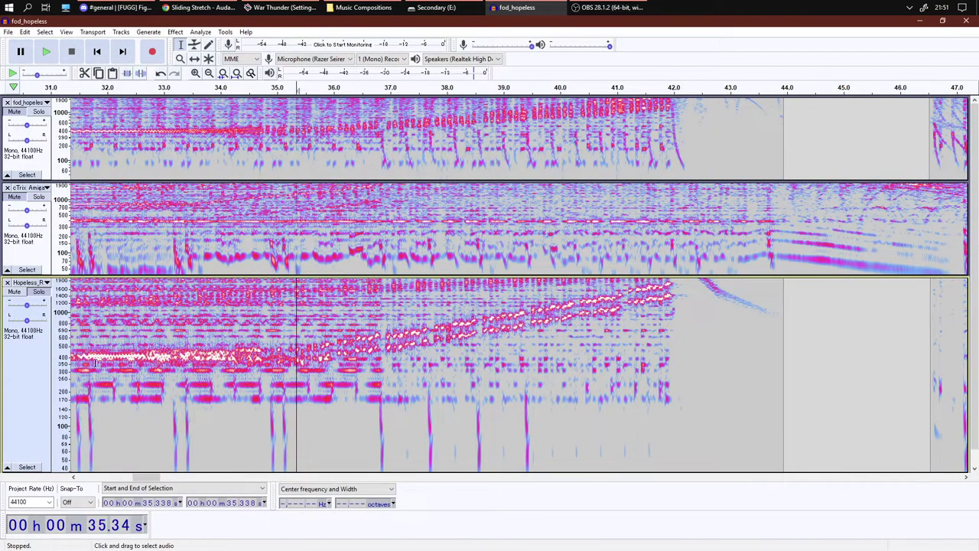
{"action": "left_click", "coordinate": [74, 476]}
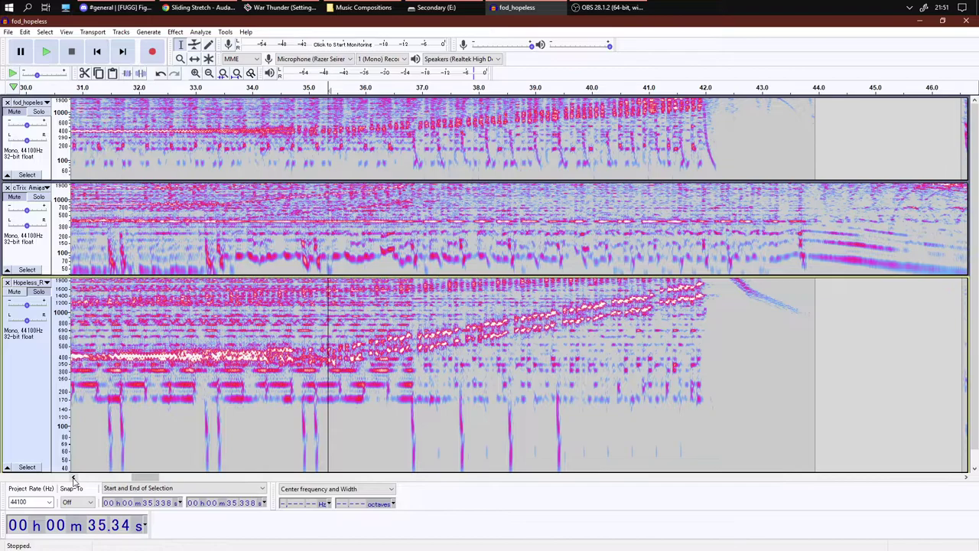
{"action": "left_click", "coordinate": [74, 477]}
{"action": "left_click", "coordinate": [73, 477]}
{"action": "left_click", "coordinate": [73, 476]}
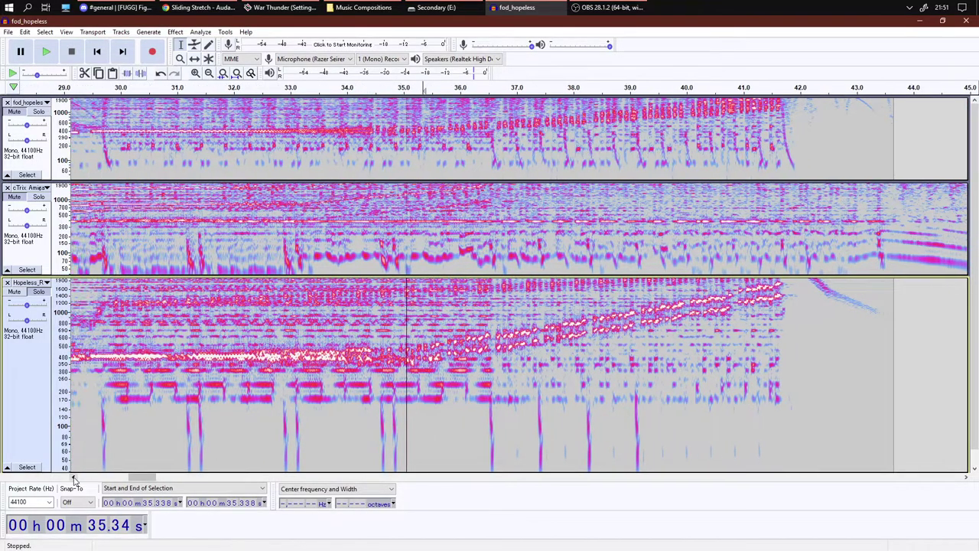
{"action": "left_click", "coordinate": [74, 477]}
{"action": "left_click", "coordinate": [73, 477]}
{"action": "left_click", "coordinate": [95, 353]}
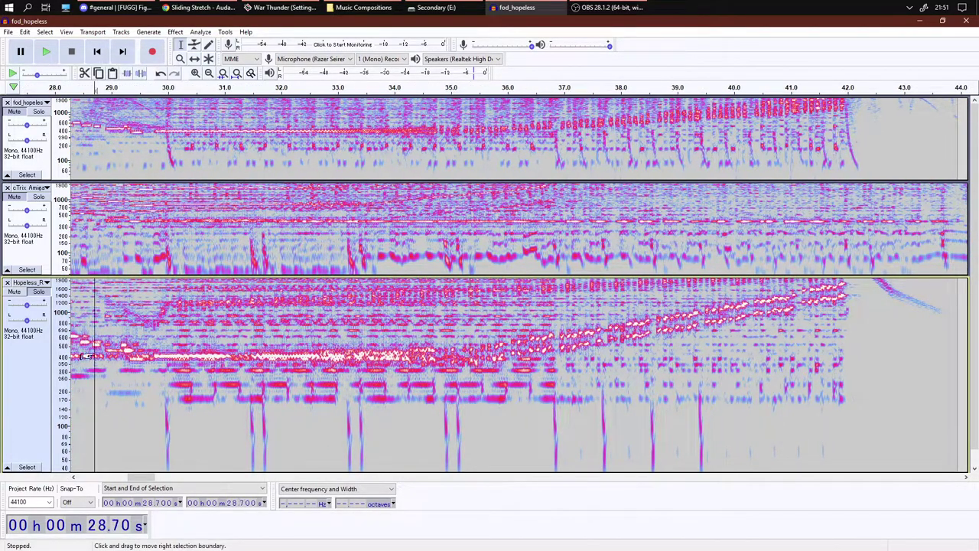
- Play the soloed Hopeless_R track from about 28.7 seconds and stop playback
{"action": "left_click", "coordinate": [46, 52]}
{"action": "left_click", "coordinate": [608, 7]}
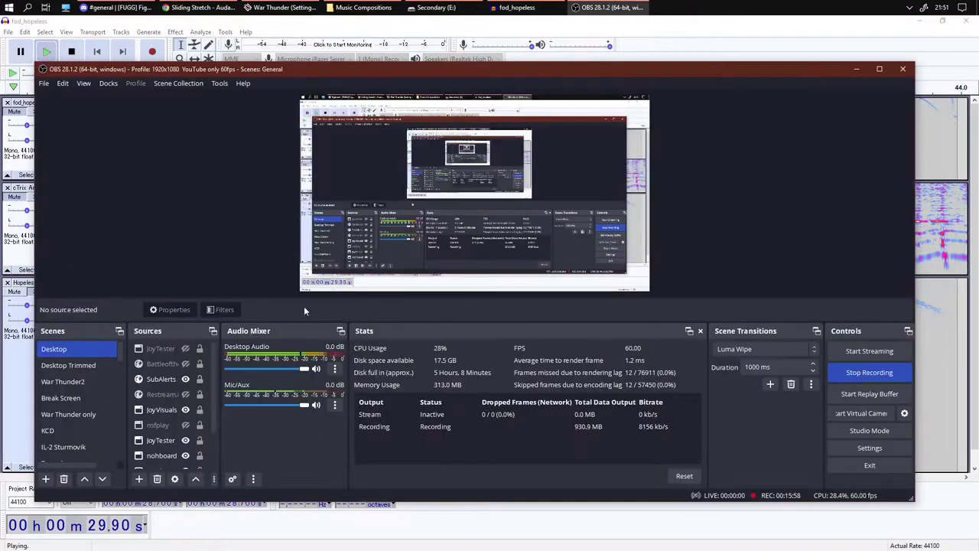
{"action": "left_click", "coordinate": [70, 46]}
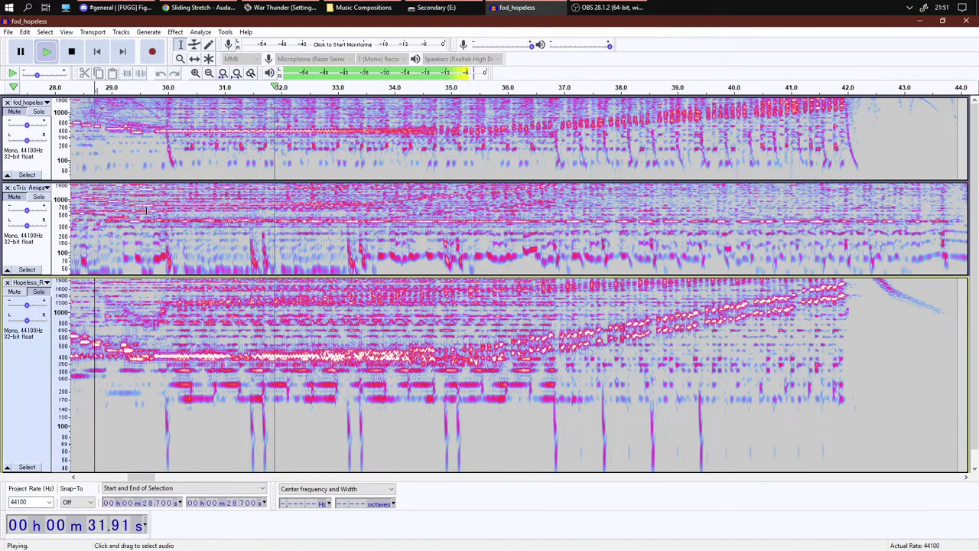
{"action": "left_click", "coordinate": [72, 52]}
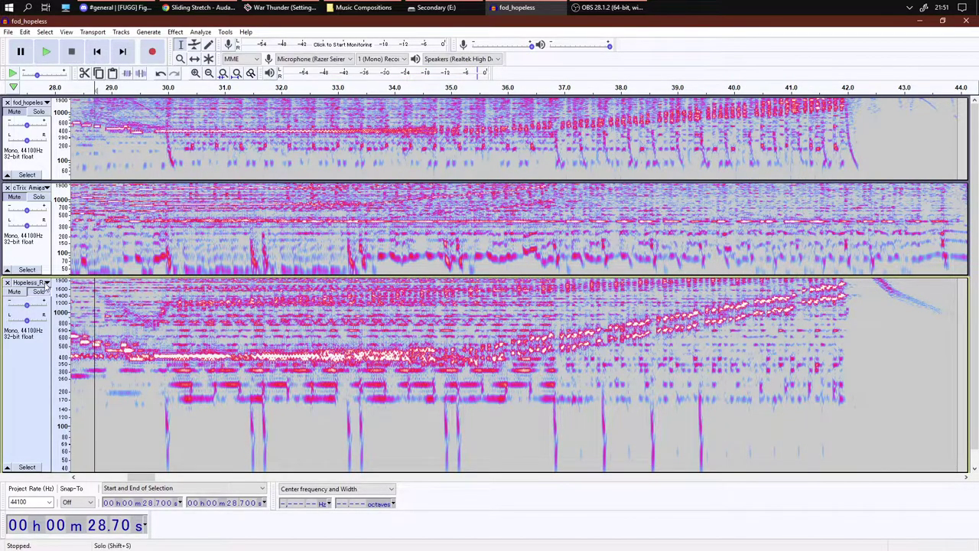
- Solo the cTrix Amiga track, play it from about 28.7 seconds, stop it and unmute the microphone in OBS
{"action": "left_click", "coordinate": [47, 55]}
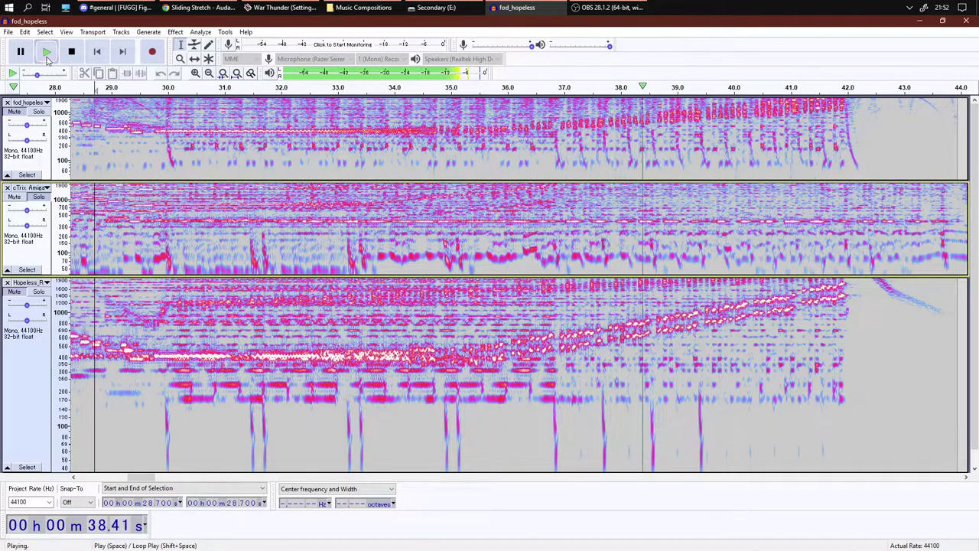
{"action": "left_click", "coordinate": [47, 51]}
{"action": "left_click", "coordinate": [606, 8]}
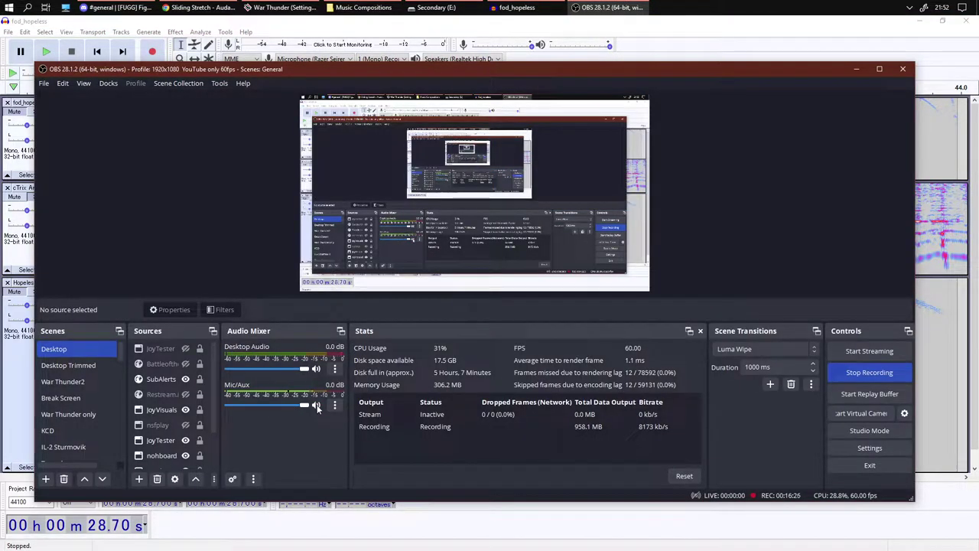
{"action": "left_click", "coordinate": [586, 516]}
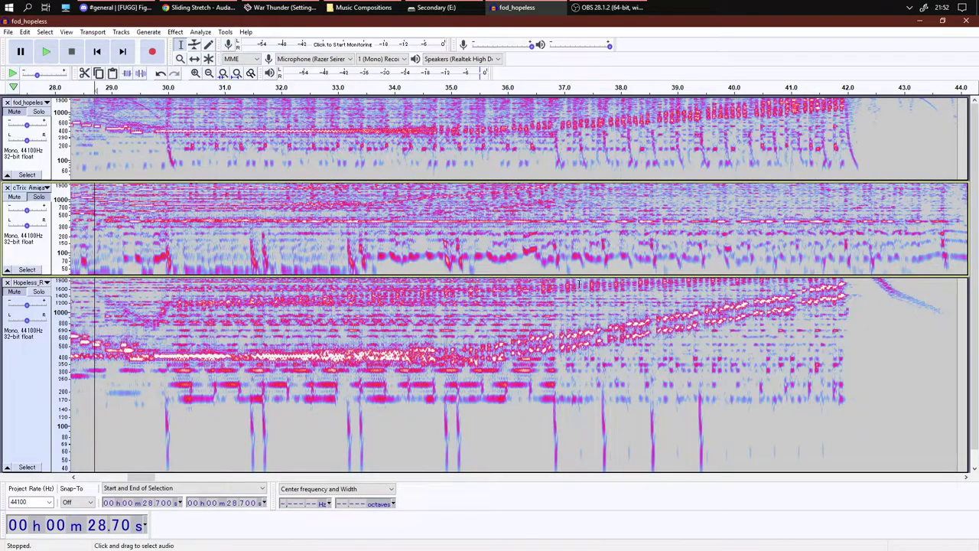
{"action": "left_click", "coordinate": [616, 6]}
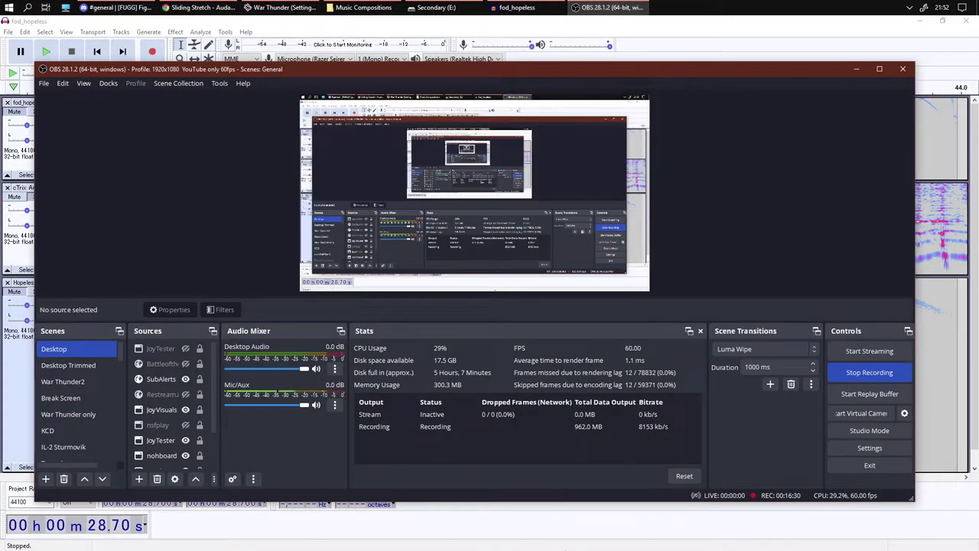
{"action": "left_click", "coordinate": [608, 8]}
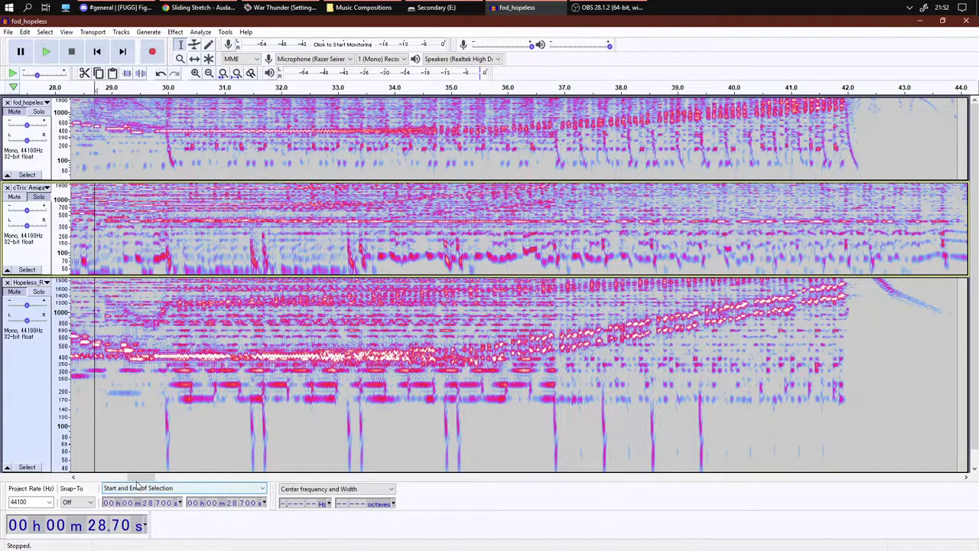
- Solo the fod_hopeless track, play it from about 29.4 seconds with the OBS microphone muted, and stop it
{"action": "mouse_move", "coordinate": [140, 481]}
{"action": "left_mouse_down"}
{"action": "mouse_move", "coordinate": [151, 482]}
{"action": "mouse_move", "coordinate": [140, 482]}
{"action": "left_mouse_up"}
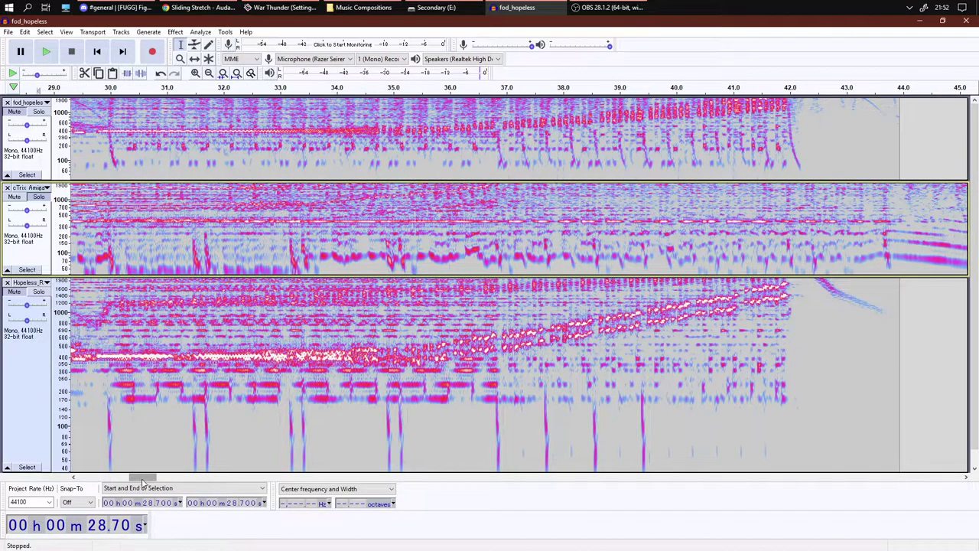
{"action": "left_click", "coordinate": [605, 8]}
{"action": "key", "text": "alt+Tab"}
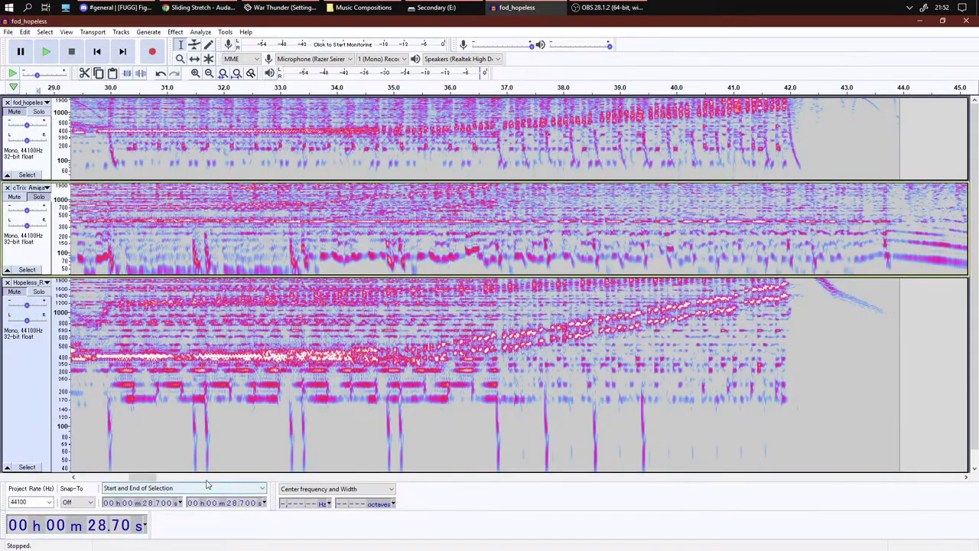
{"action": "left_click", "coordinate": [78, 153]}
{"action": "left_click", "coordinate": [47, 51]}
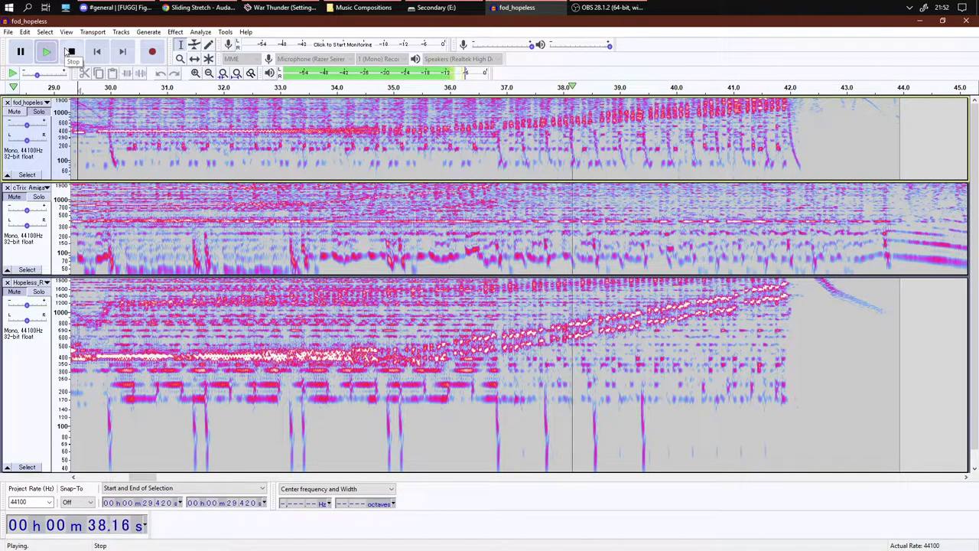
{"action": "left_click", "coordinate": [71, 51]}
{"action": "left_click", "coordinate": [611, 7]}
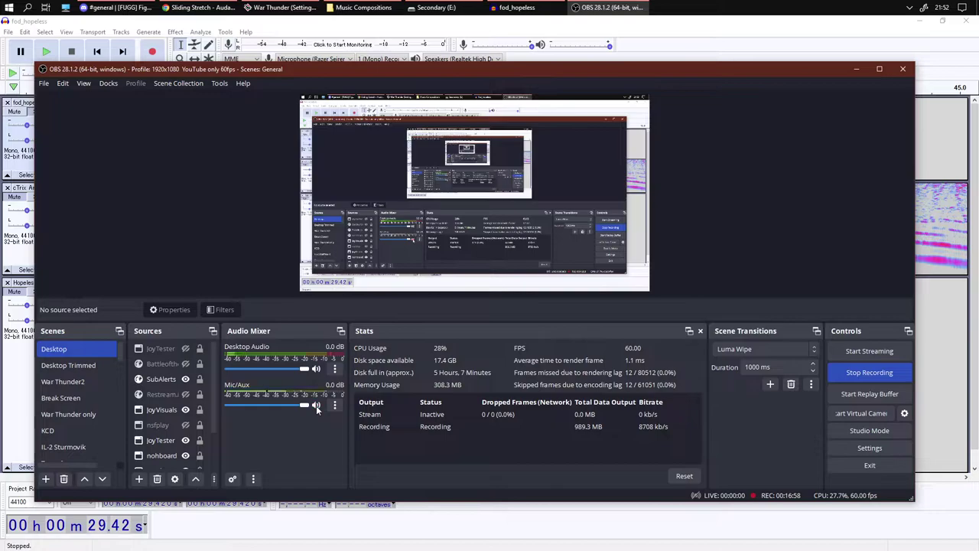
- Open the MEGA Music FamiTracker folder in the file manager and select fod_hopeless.nsf
{"action": "left_click", "coordinate": [450, 6]}
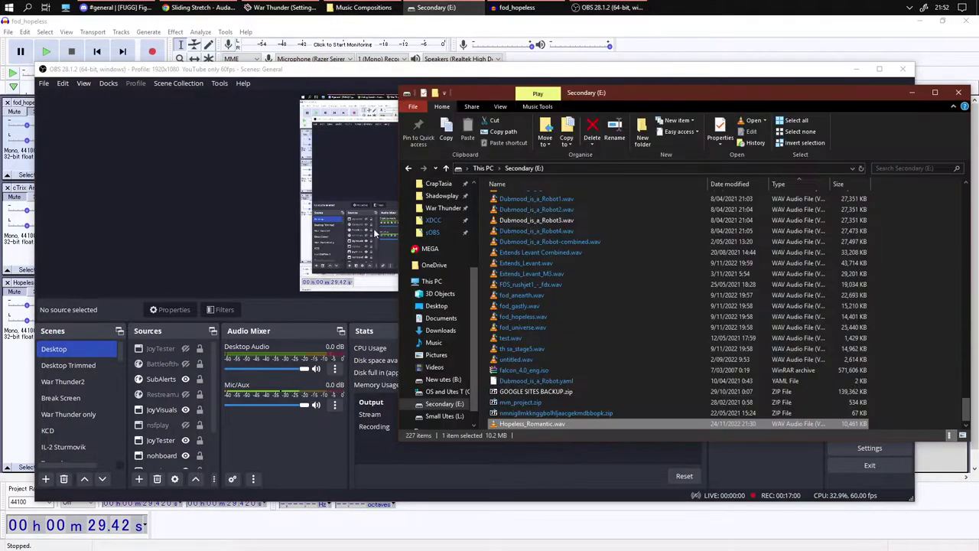
{"action": "left_click", "coordinate": [429, 249]}
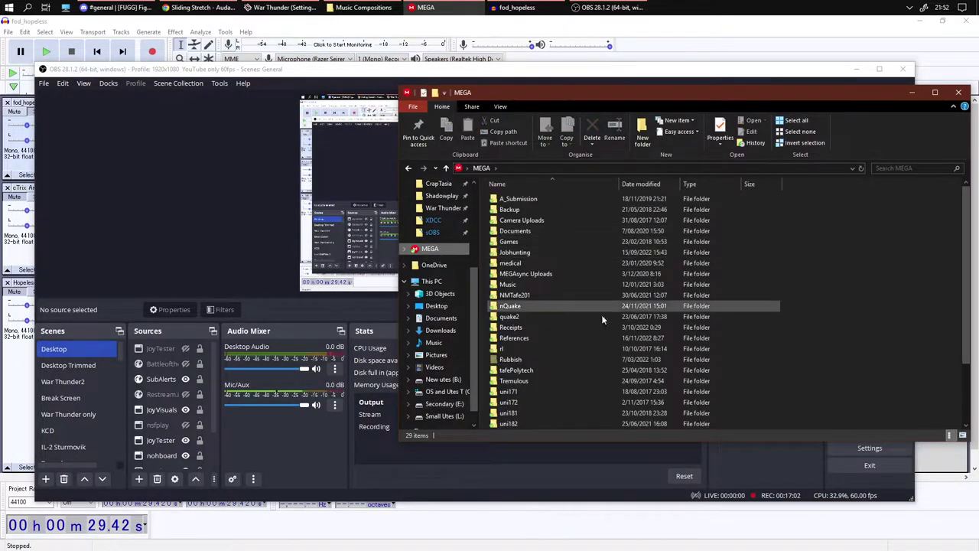
{"action": "double_click", "coordinate": [526, 283]}
{"action": "double_click", "coordinate": [538, 220]}
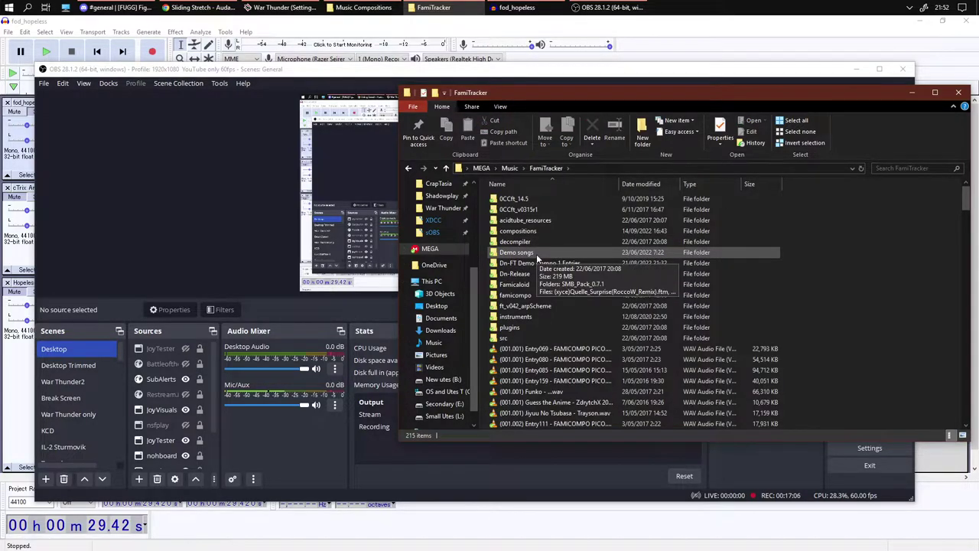
{"action": "scroll", "coordinate": [581, 321], "scroll_direction": "down", "scroll_amount": 13}
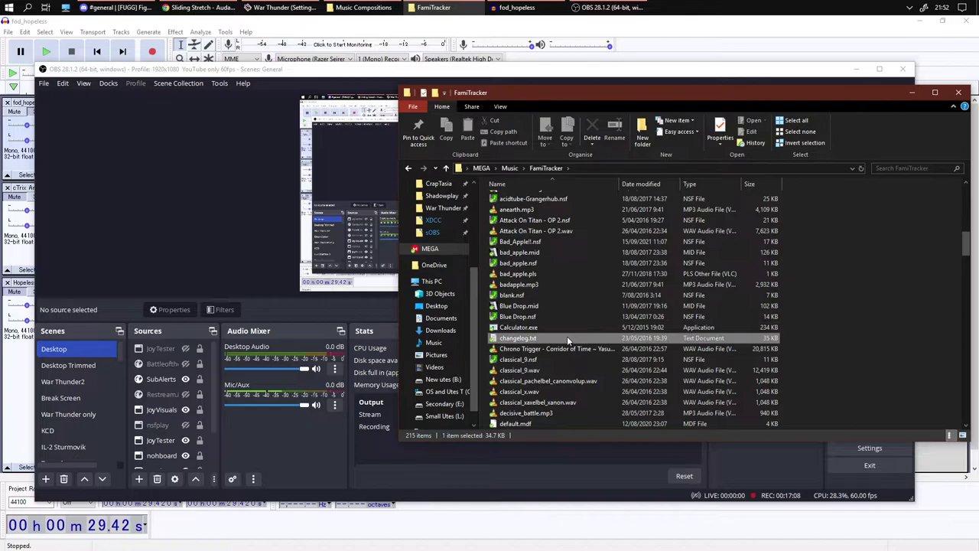
{"action": "left_click", "coordinate": [567, 336]}
{"action": "type", "text": "fod"}
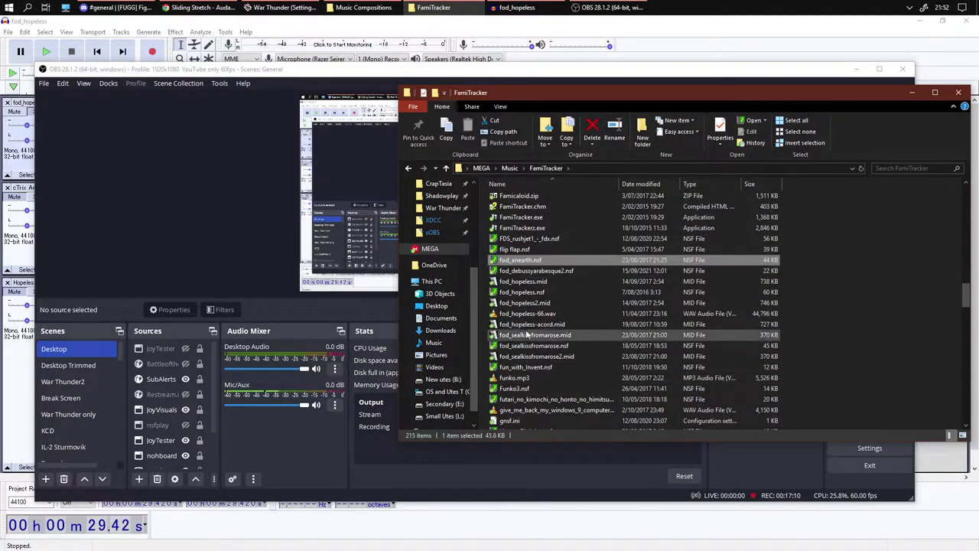
{"action": "scroll", "coordinate": [552, 397], "scroll_direction": "down", "scroll_amount": 2}
{"action": "type", "text": "famicompo"}
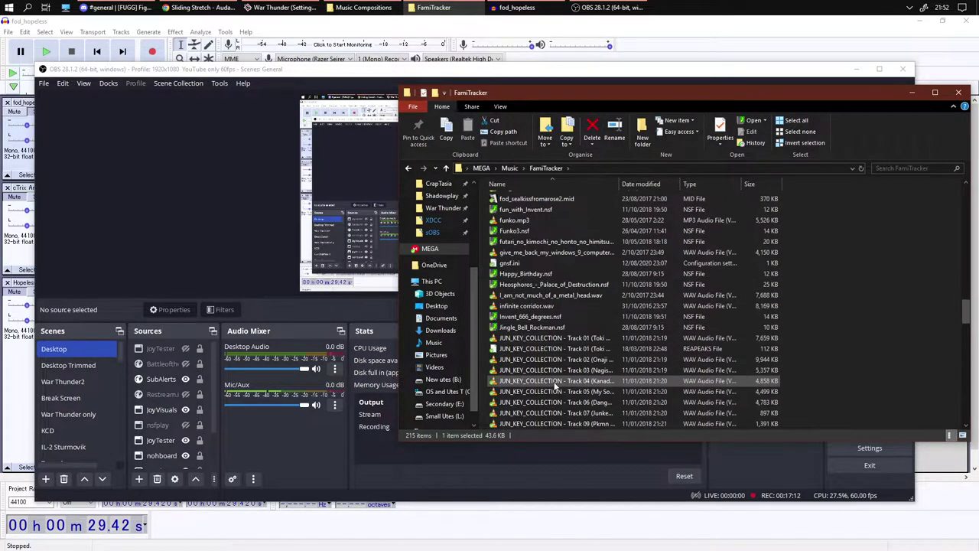
{"action": "type", "text": "fff"}
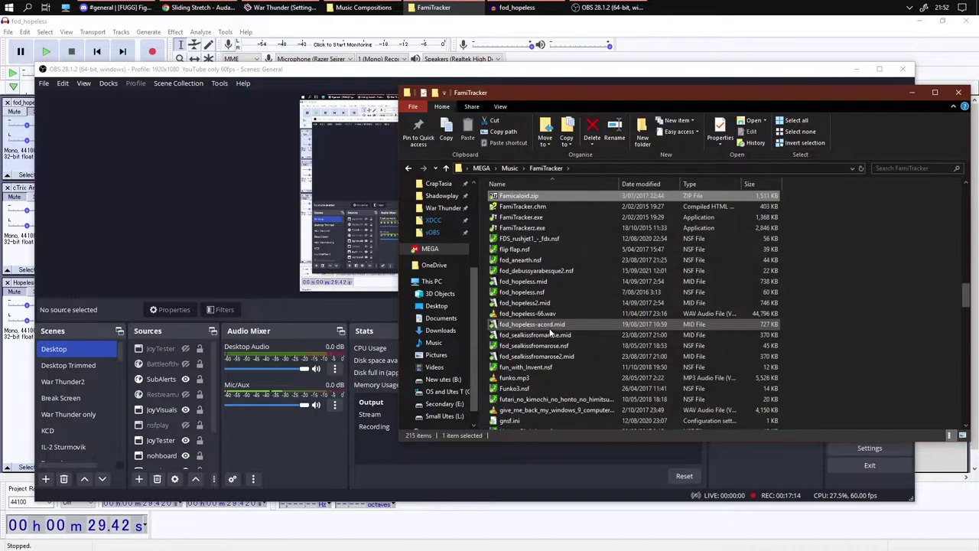
{"action": "left_click", "coordinate": [548, 293]}
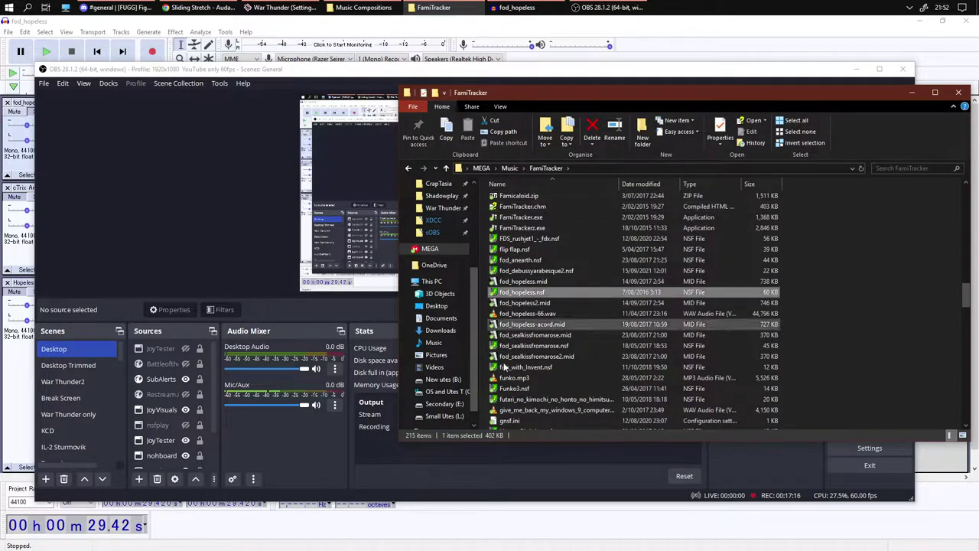
- Play fod_hopeless.nsf in NSFPlay to about 0:31 with the microphone muted in OBS, and pause it
{"action": "left_click", "coordinate": [316, 406]}
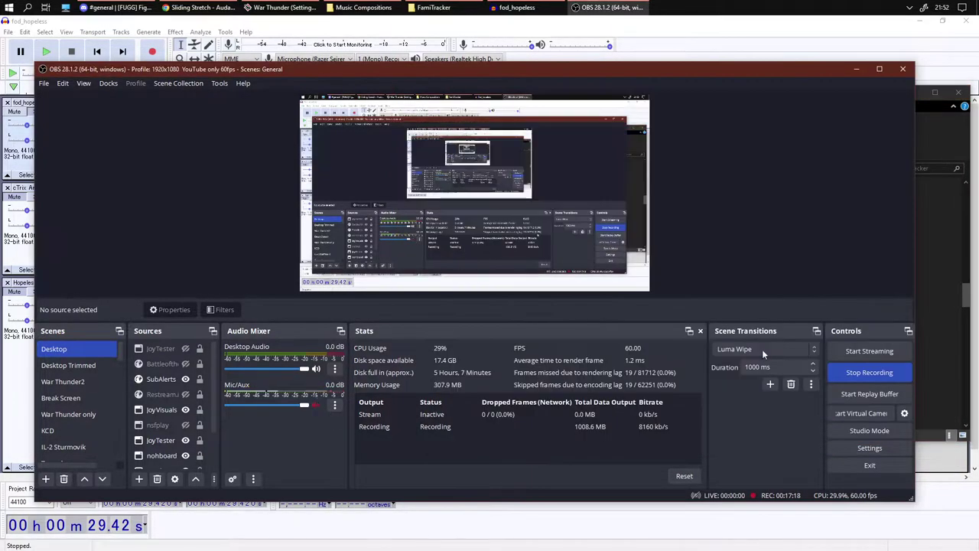
{"action": "left_click", "coordinate": [930, 298]}
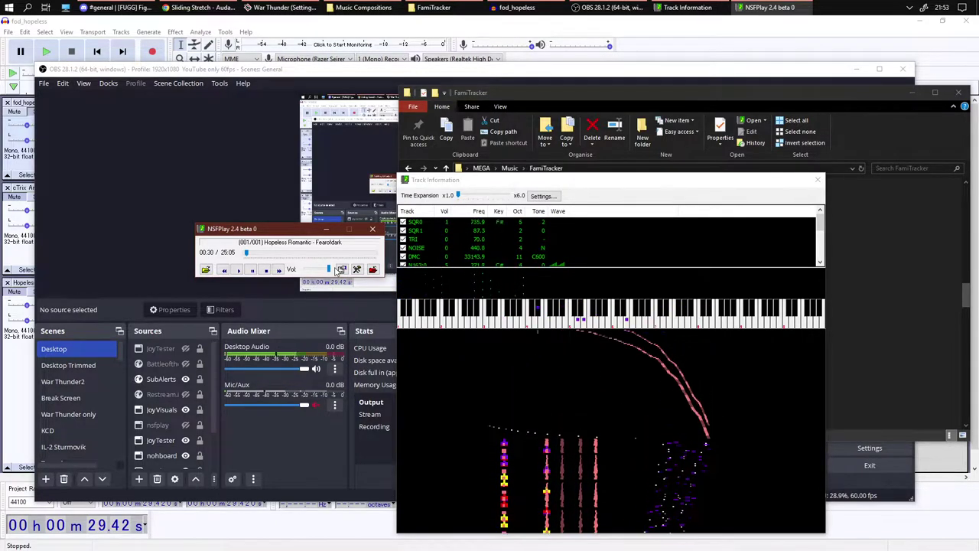
{"action": "left_click", "coordinate": [356, 437]}
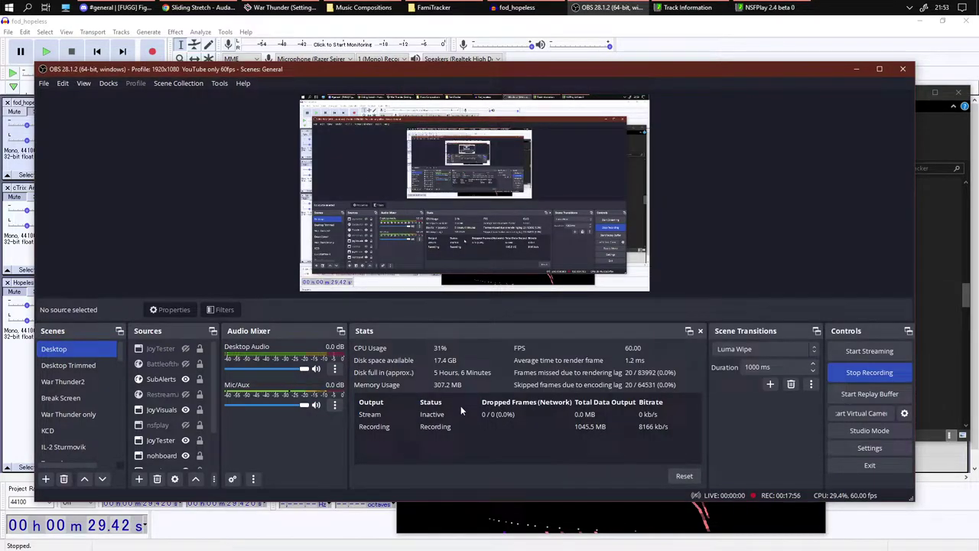
- Examine the paused tune's notes in the track information window and close NSFPlay
{"action": "left_click", "coordinate": [502, 524]}
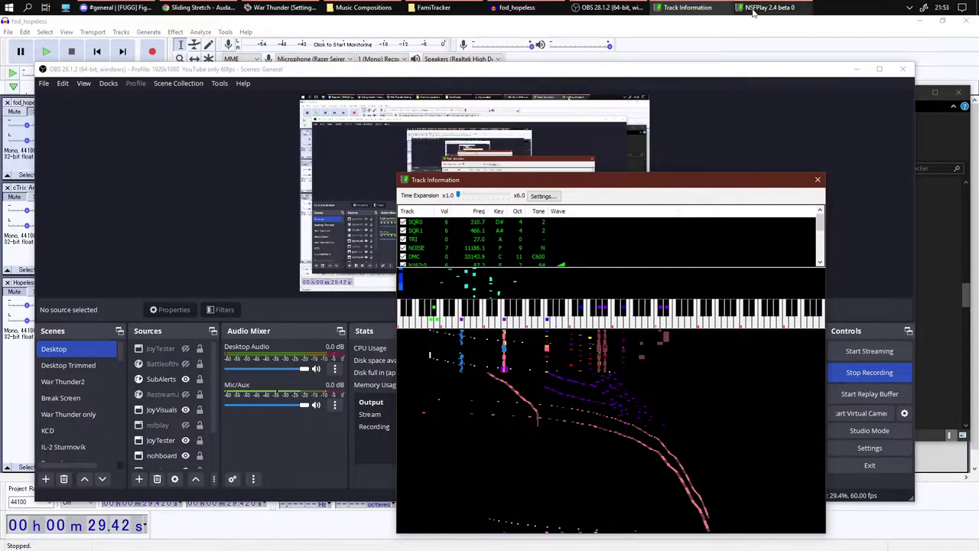
{"action": "mouse_move", "coordinate": [753, 11]}
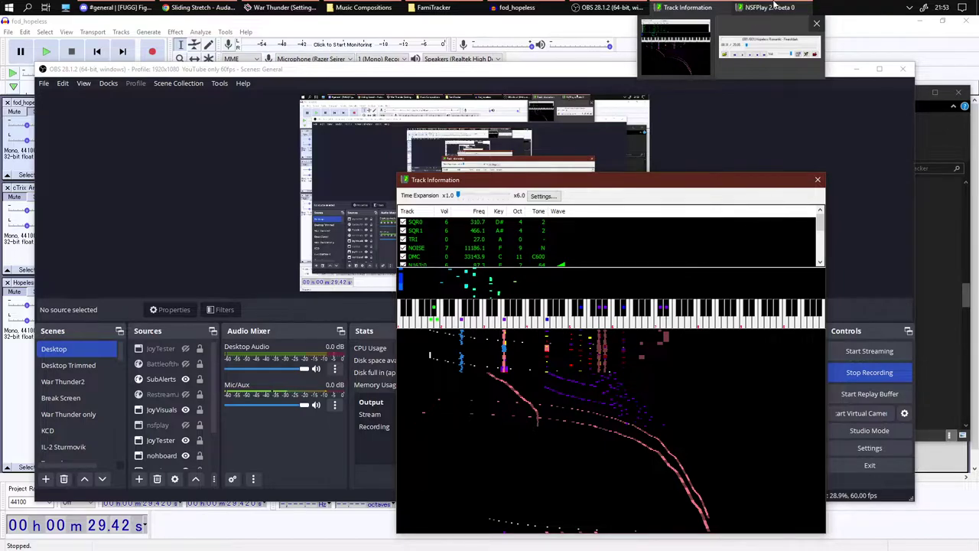
{"action": "left_click", "coordinate": [775, 6]}
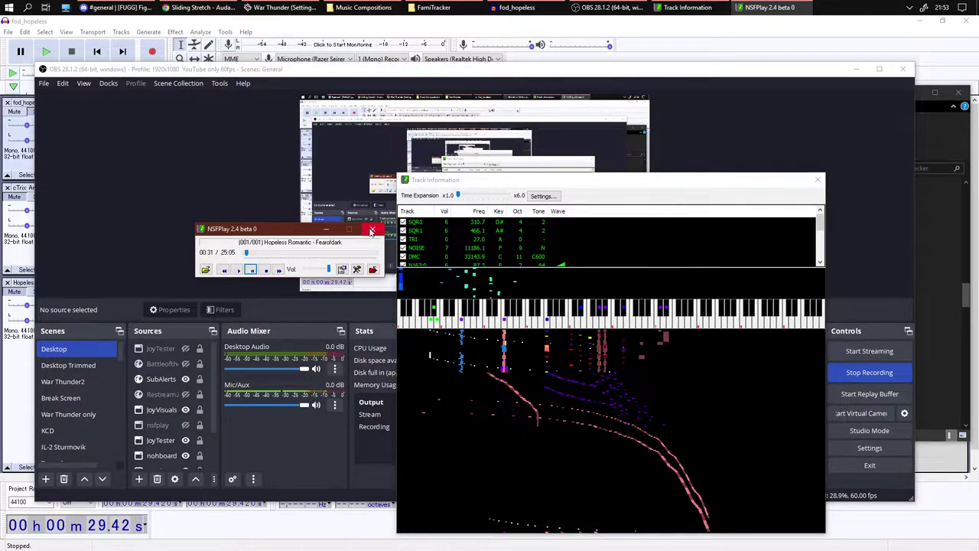
{"action": "left_click_drag", "start_coordinate": [360, 231], "coordinate": [346, 211]}
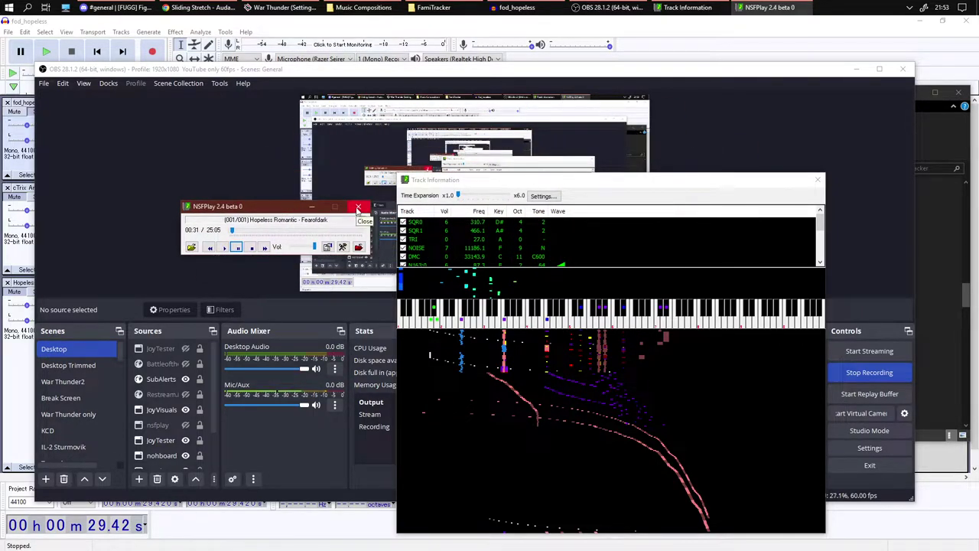
{"action": "left_click", "coordinate": [358, 208]}
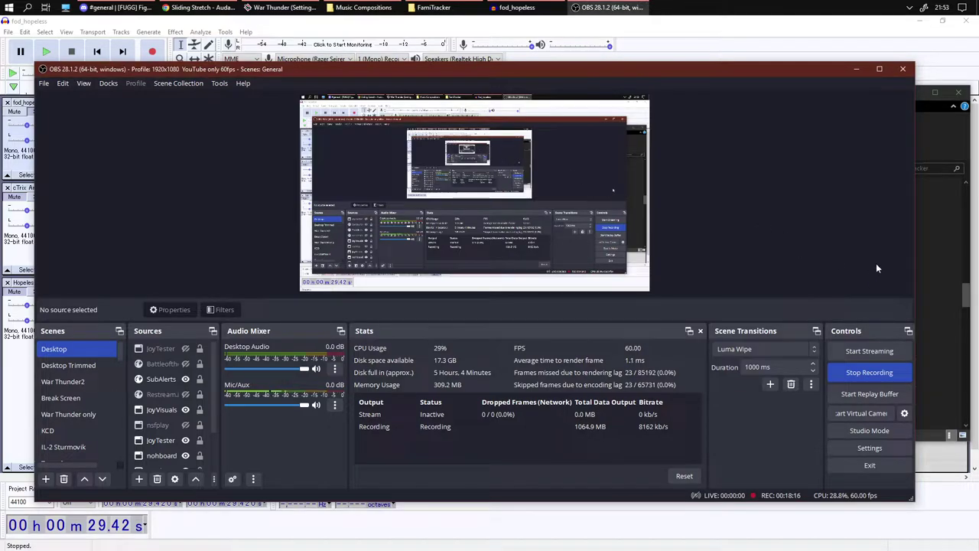
- Locate FDS_rushjet1_-_fdx.nsf in the FamiTracker folder and open it in NSFPlay with the OBS microphone muted
{"action": "left_click", "coordinate": [942, 262]}
{"action": "scroll", "coordinate": [609, 330], "scroll_direction": "down", "scroll_amount": 3}
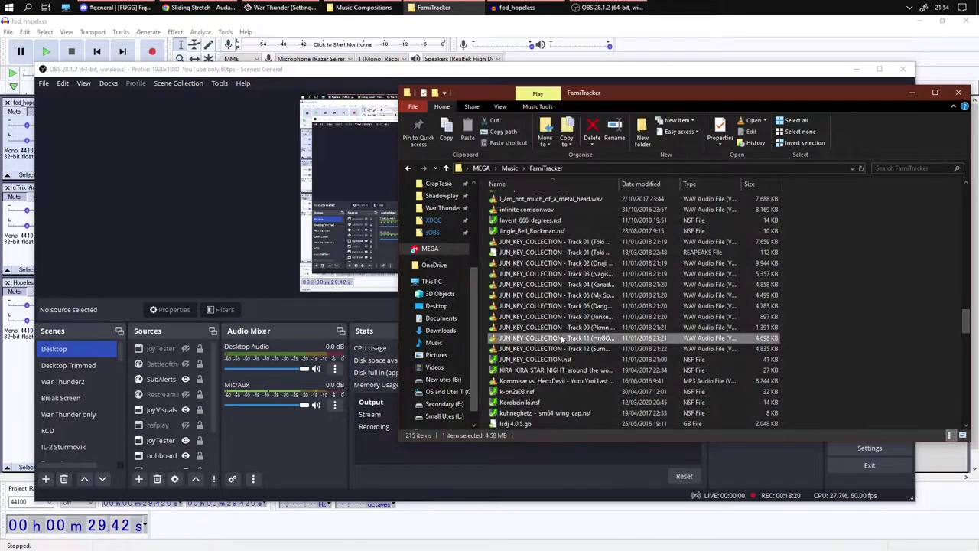
{"action": "key", "text": "Home"}
{"action": "type", "text": "famitracker"}
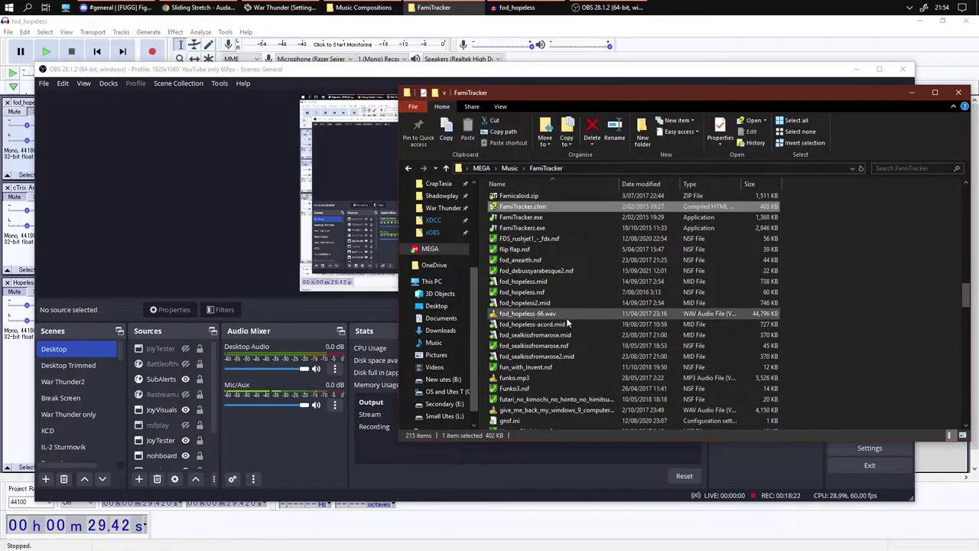
{"action": "key", "text": "Down"}
{"action": "left_click", "coordinate": [555, 239]}
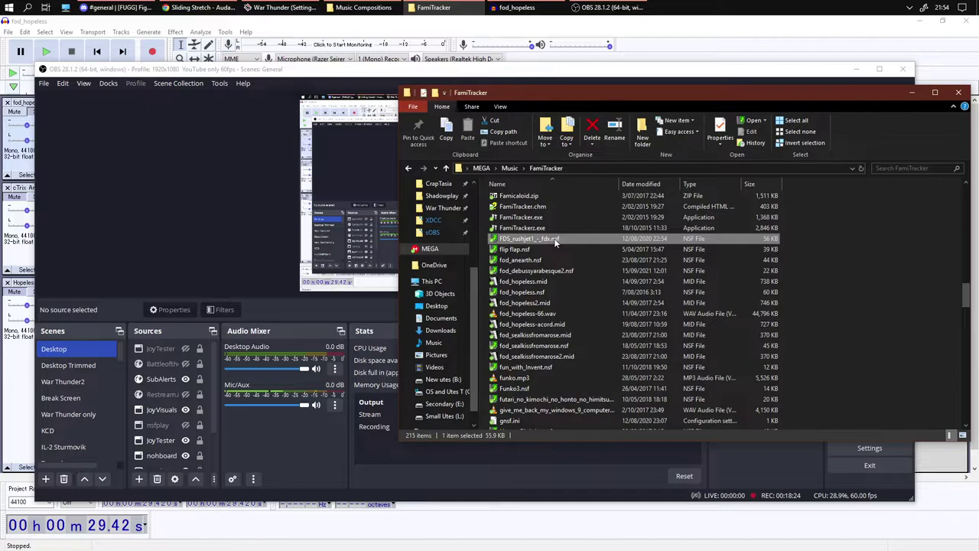
{"action": "left_click", "coordinate": [316, 405]}
{"action": "key", "text": "alt+Tab"}
{"action": "double_click", "coordinate": [553, 238]}
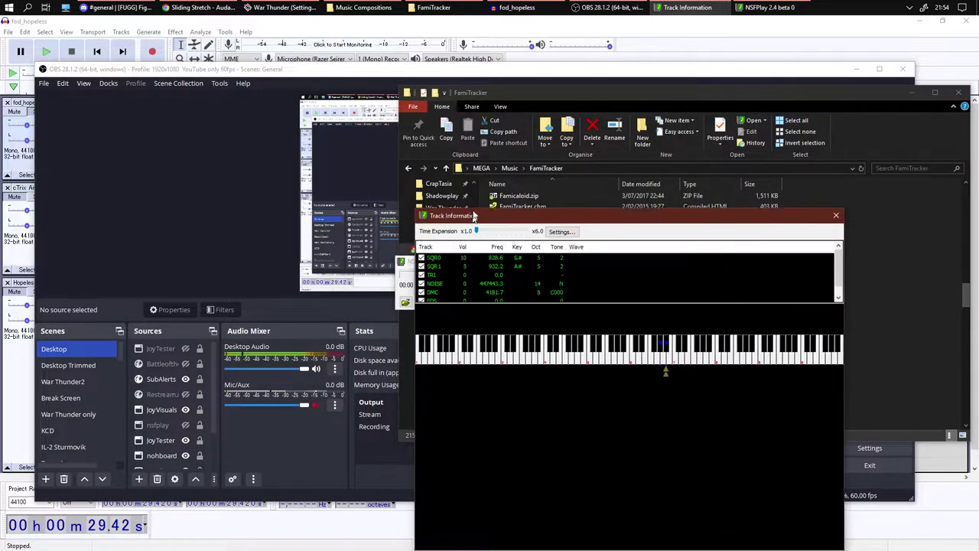
- Play the FDX tune with every channel except FDS disabled in the track information window, keeping both player windows in view
{"action": "left_click_drag", "start_coordinate": [402, 266], "coordinate": [248, 230]}
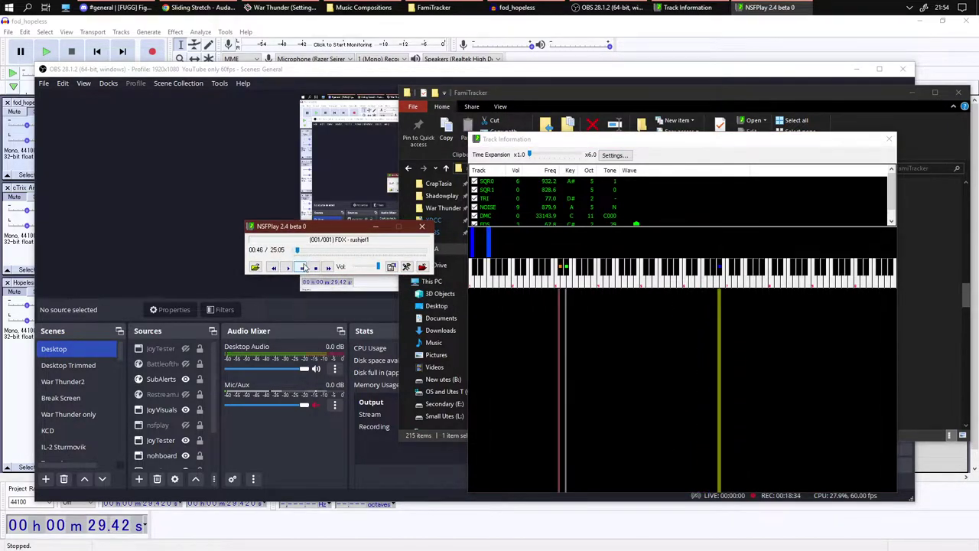
{"action": "left_click", "coordinate": [304, 267]}
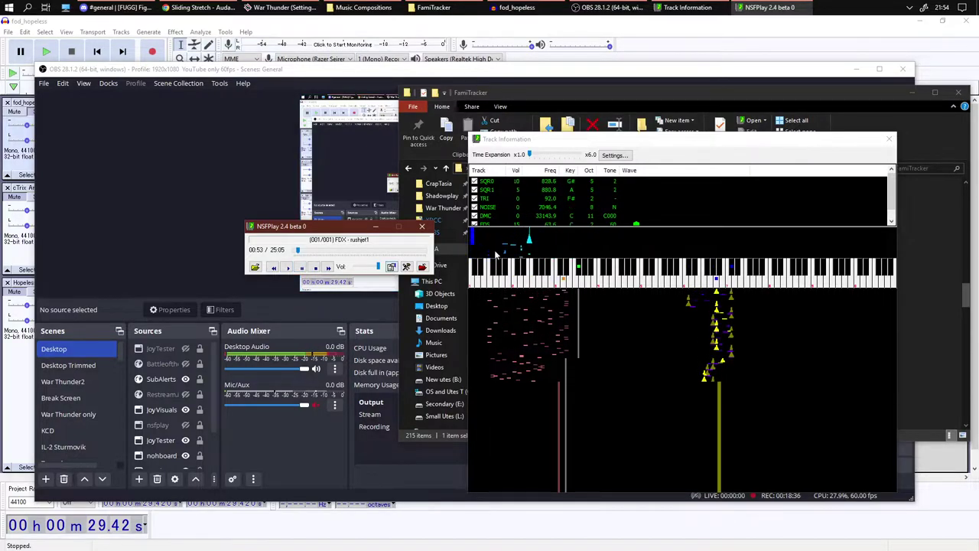
{"action": "left_click", "coordinate": [475, 183]}
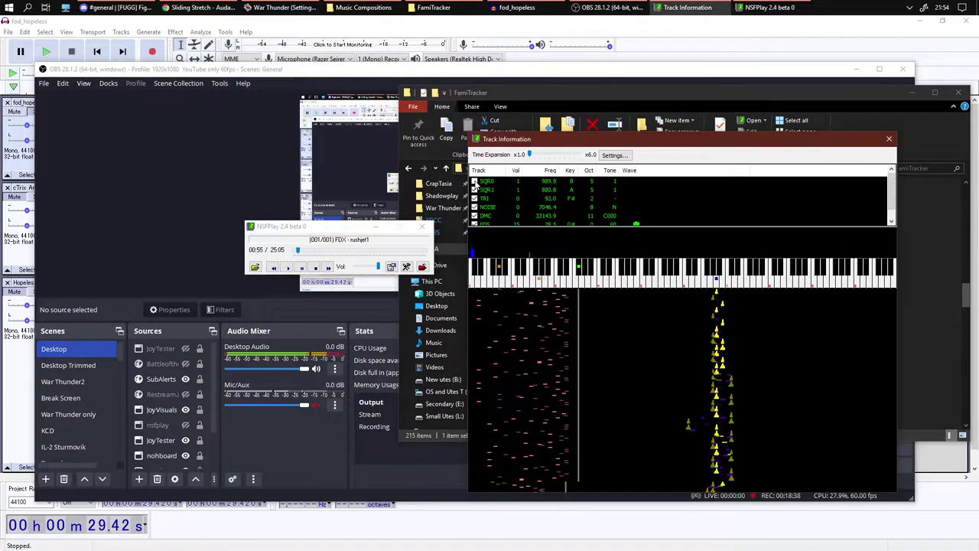
{"action": "left_click", "coordinate": [475, 207]}
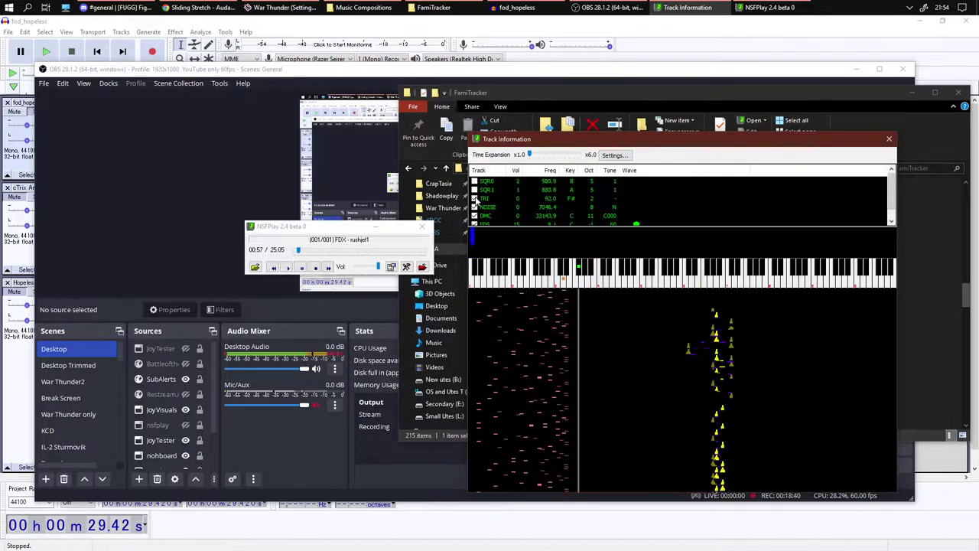
{"action": "left_click_drag", "start_coordinate": [621, 135], "coordinate": [621, 82]}
{"action": "left_click", "coordinate": [302, 269]}
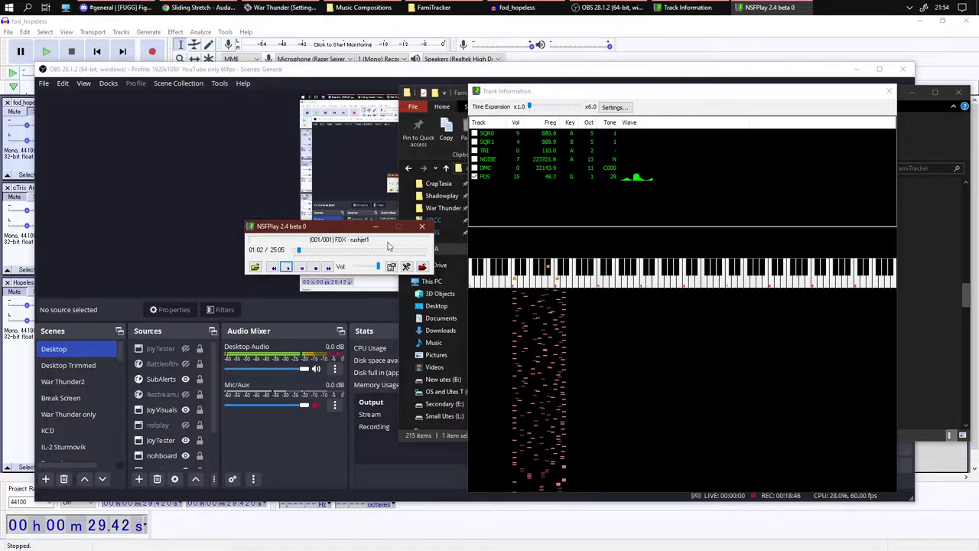
- Unmute the Mic/Aux input in OBS and bring the track information window back to the front
{"action": "left_click", "coordinate": [528, 113]}
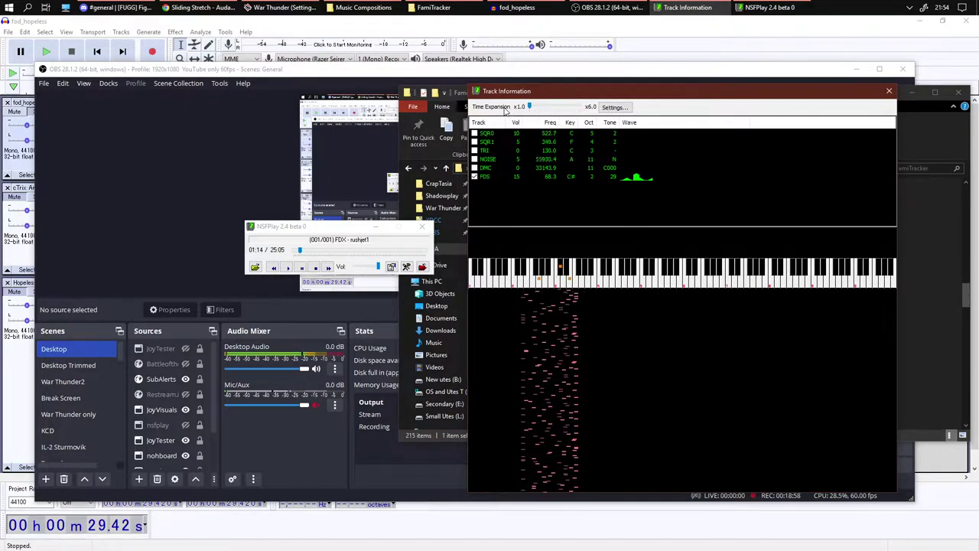
{"action": "left_click", "coordinate": [308, 409]}
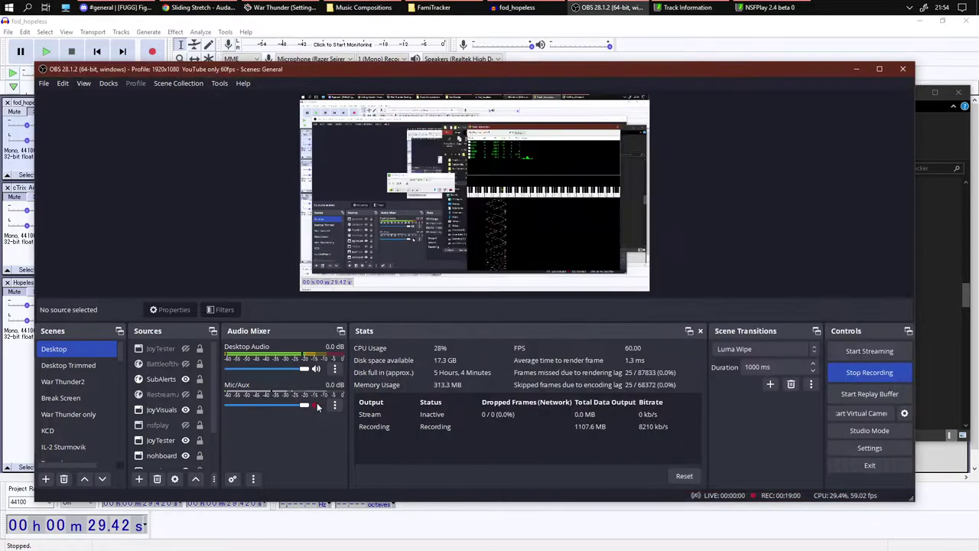
{"action": "left_click", "coordinate": [688, 7]}
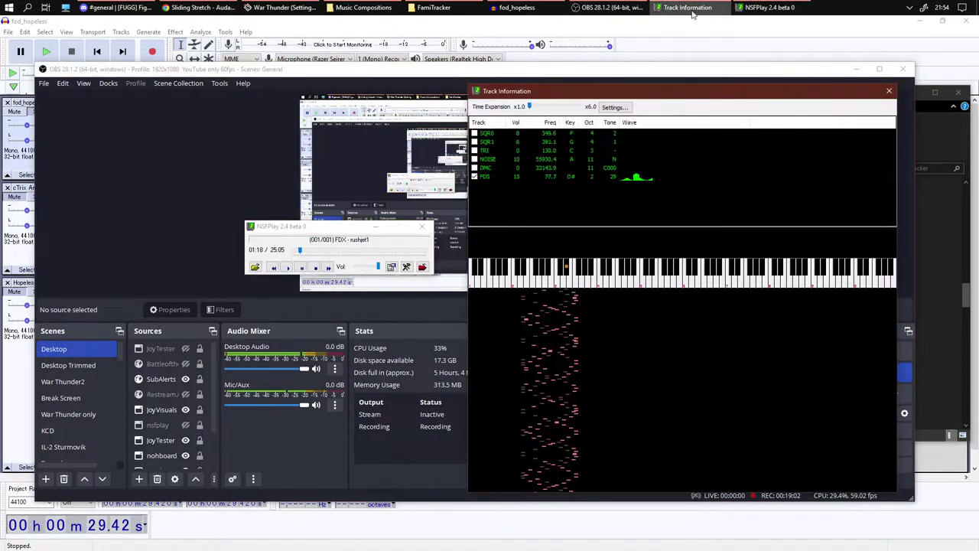
- Examine the FDS channel's notes while reducing the time expansion from x6.0 to x1.0, and stop and close NSFPlay
{"action": "left_click_drag", "start_coordinate": [731, 101], "coordinate": [772, 126]}
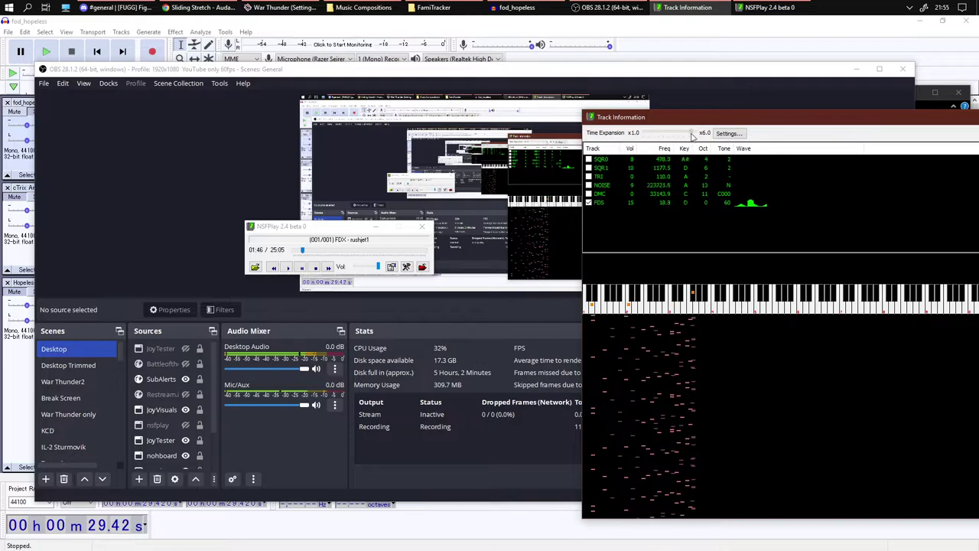
{"action": "left_click_drag", "start_coordinate": [691, 133], "coordinate": [669, 132]}
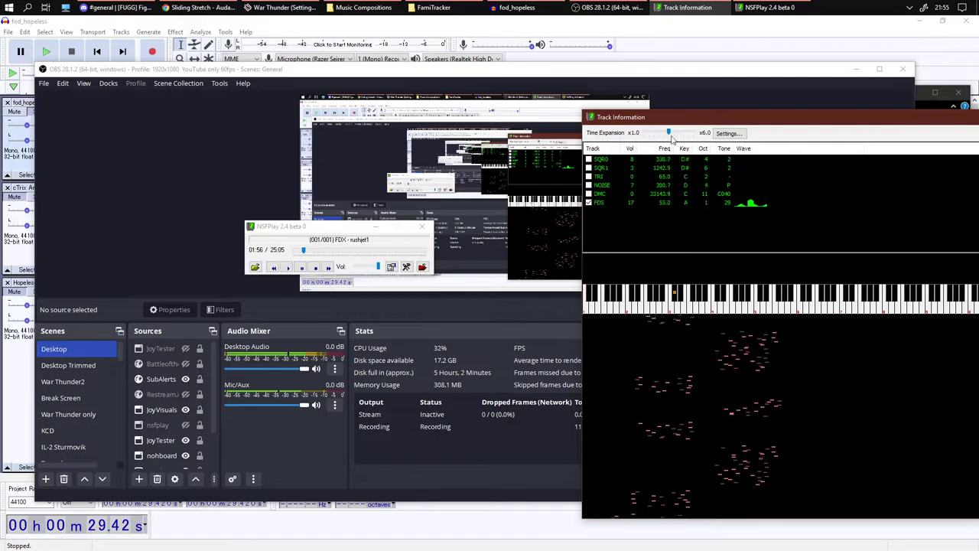
{"action": "left_click_drag", "start_coordinate": [671, 135], "coordinate": [644, 135]}
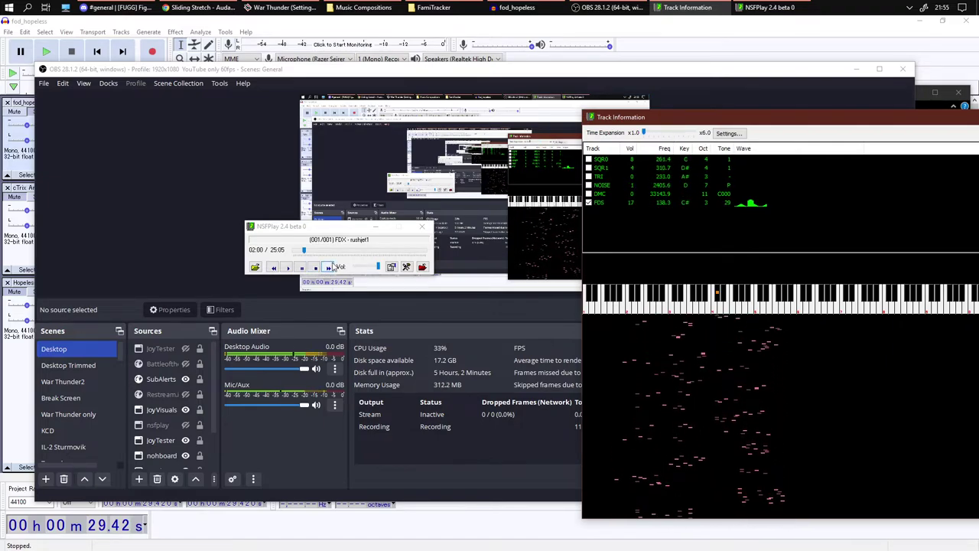
{"action": "left_click", "coordinate": [314, 268]}
{"action": "left_click", "coordinate": [427, 226]}
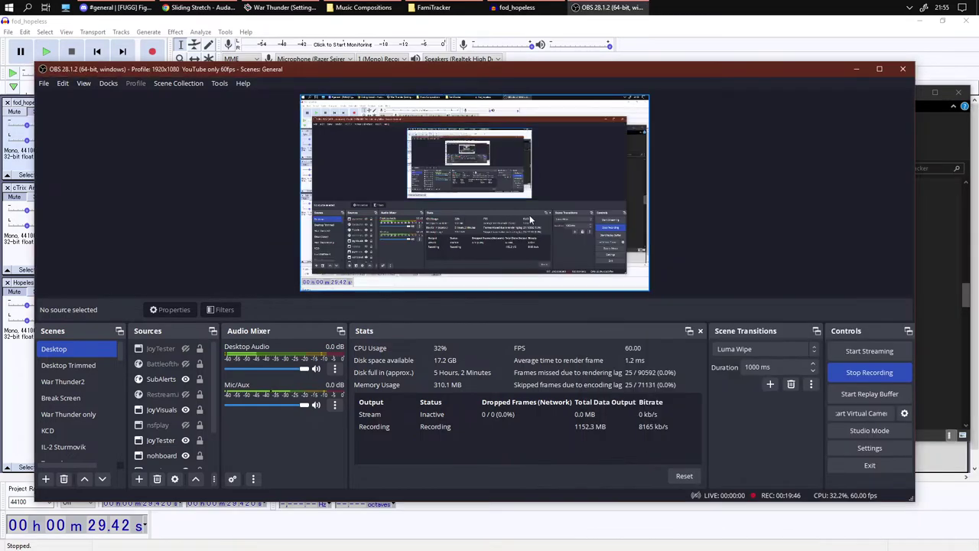